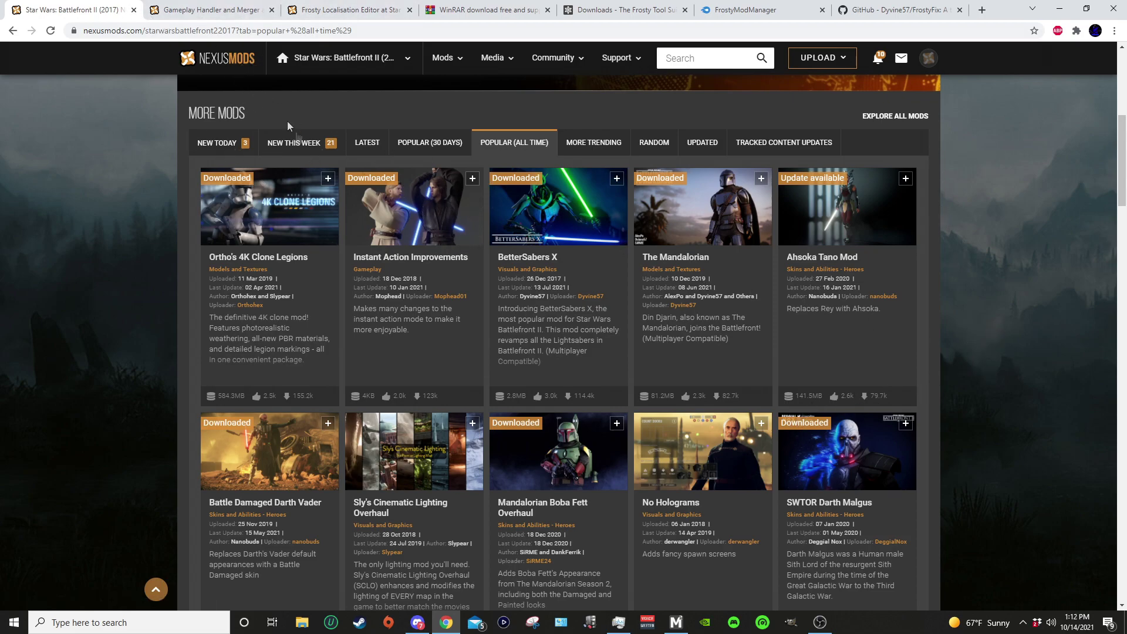
View the WinRAR download page and the Frosty Tool Suite downloads page.
left_click(473, 12)
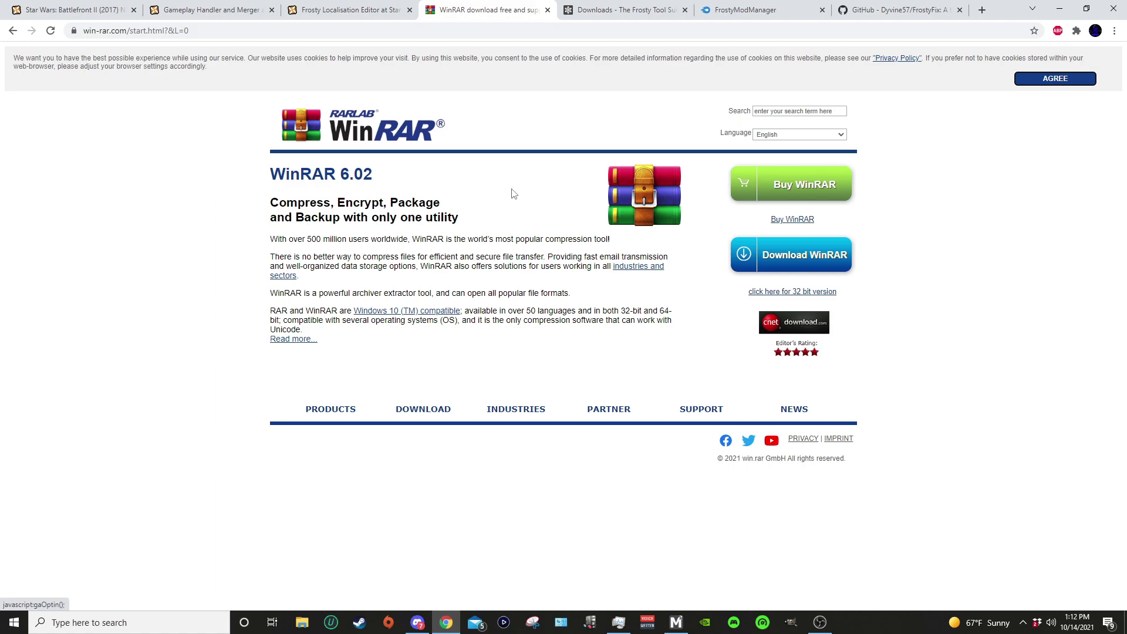
left_click(620, 10)
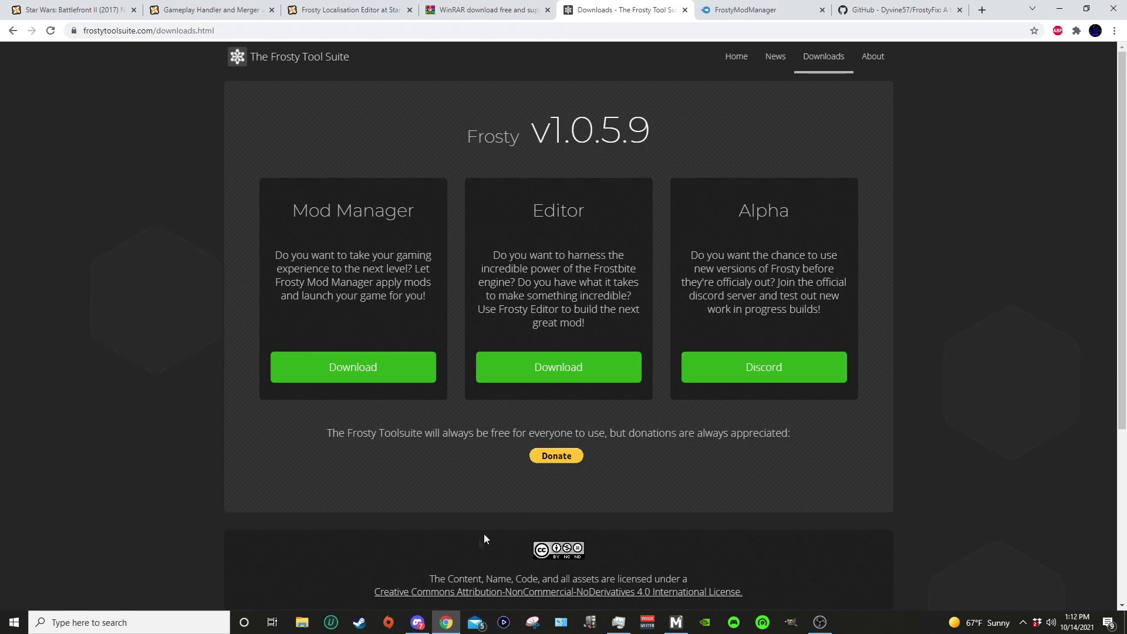
Switch to Discord to view the Frosty v1.0.6 (ALPHA 2) announcement, and return to the Frosty Tool Suite downloads page in the browser.
left_click(417, 622)
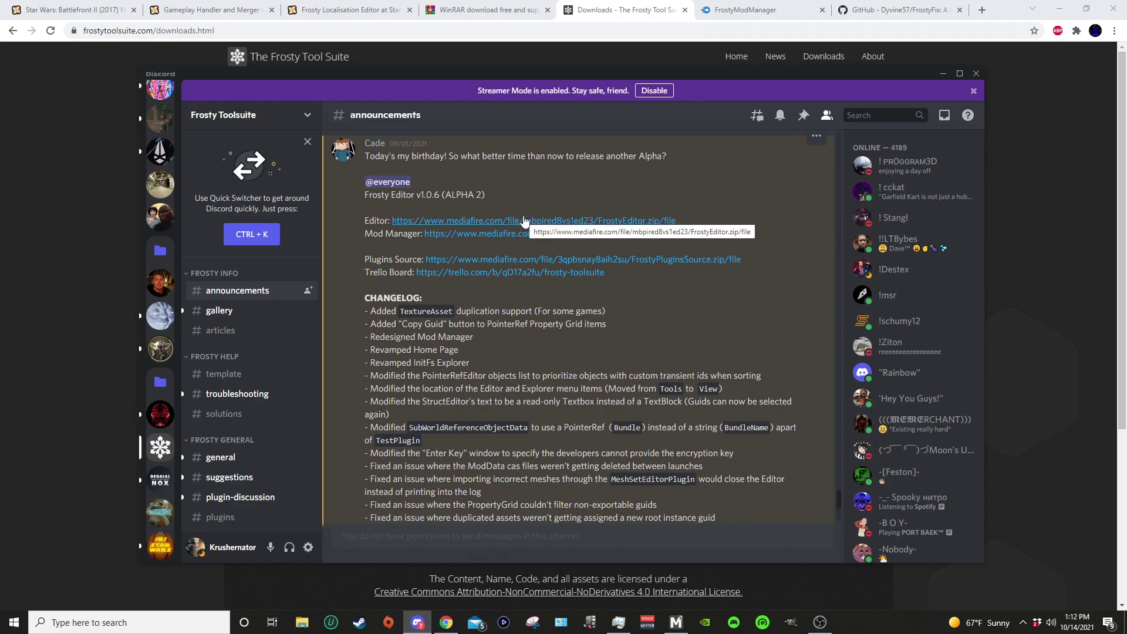
left_click(939, 78)
left_click(763, 10)
left_click(615, 12)
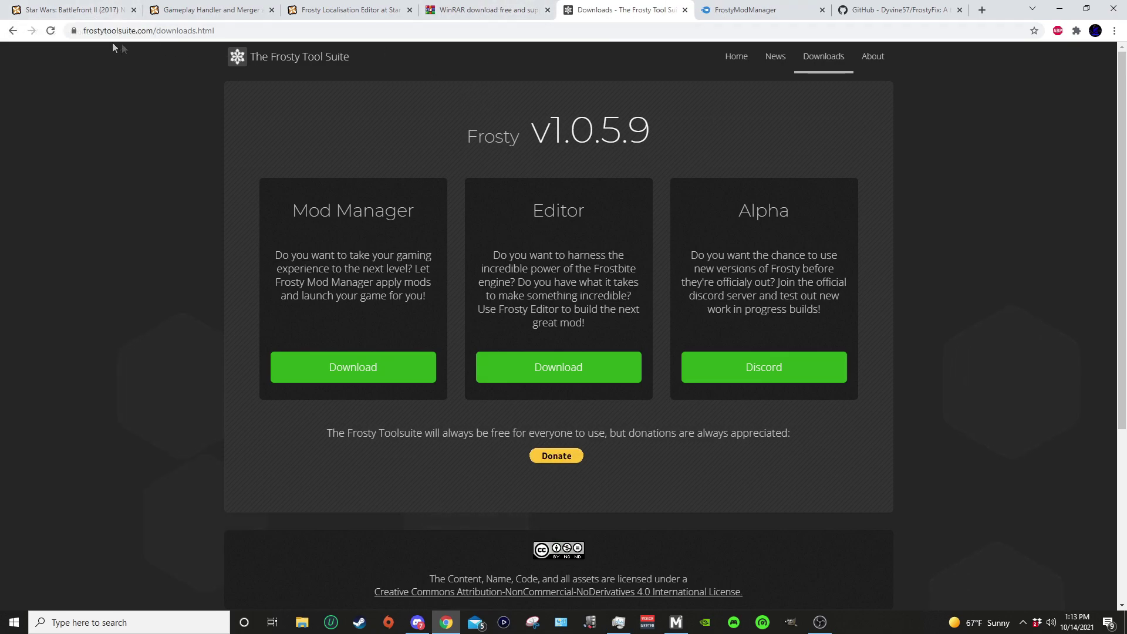
Search Nexus Mods for "darth bane" among the Star Wars: Battlefront II mods and open the Darth Bane mod page.
left_click(65, 10)
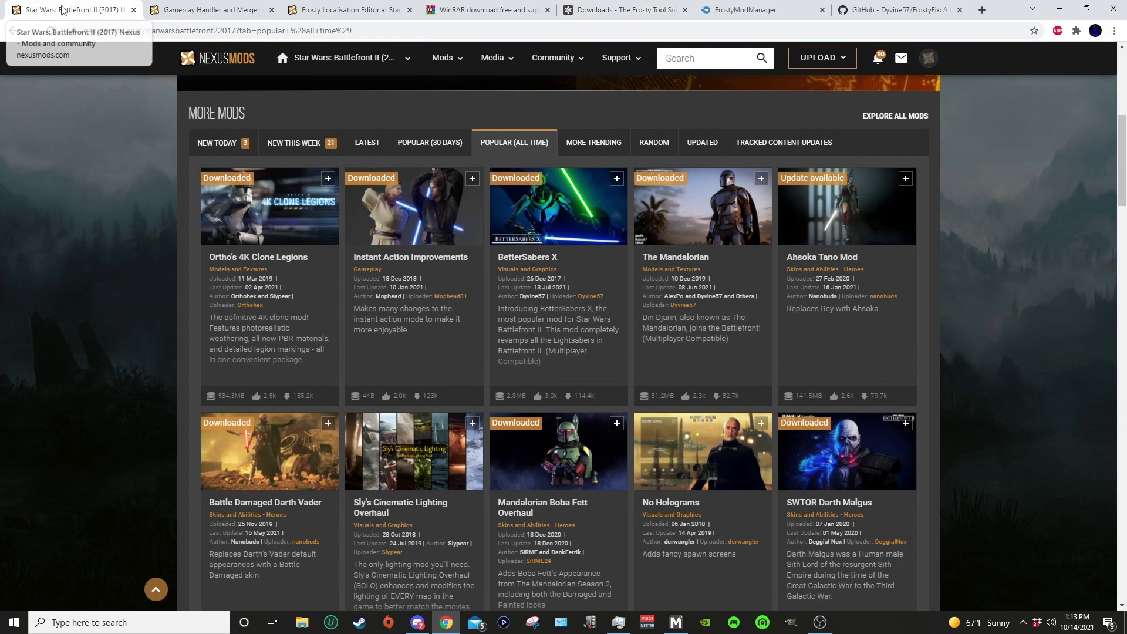
left_click(697, 61)
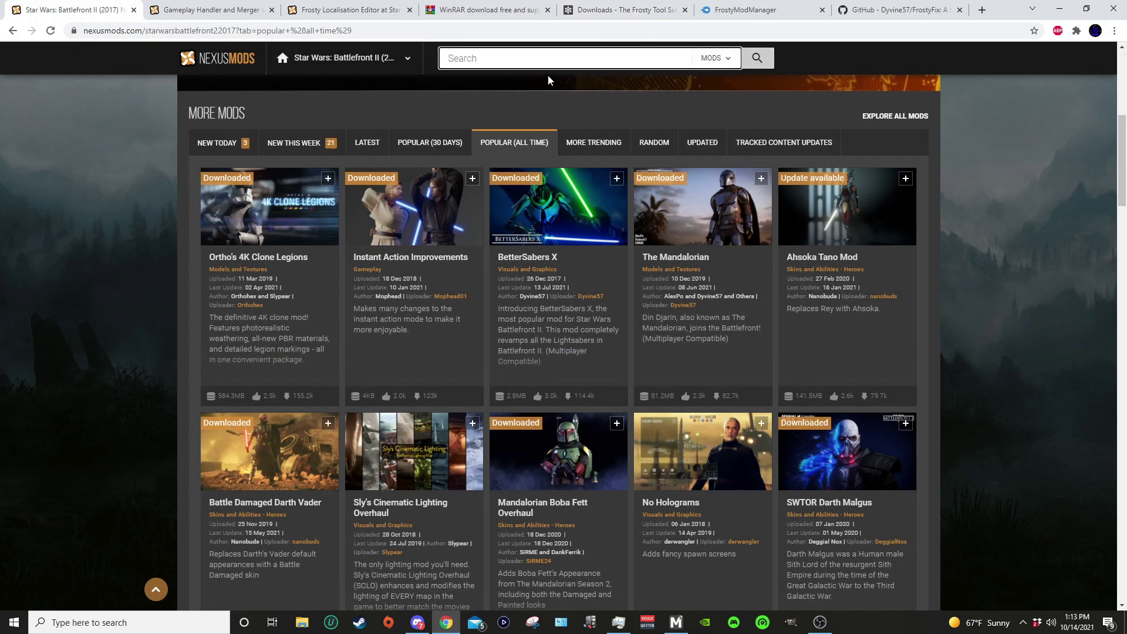
type("darth ba")
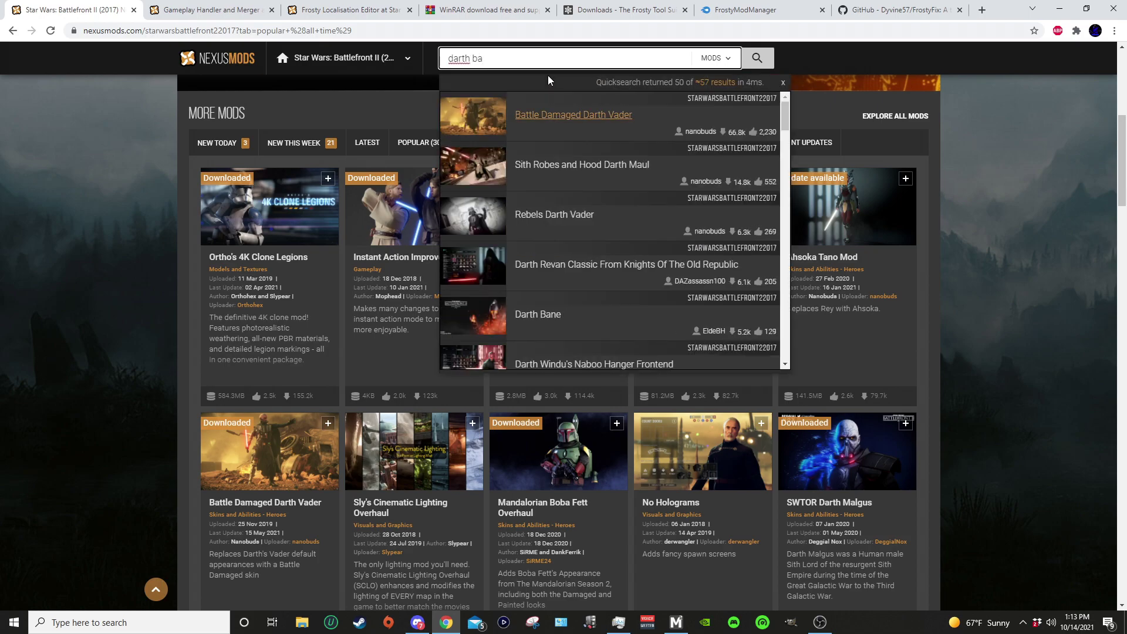
type("ne")
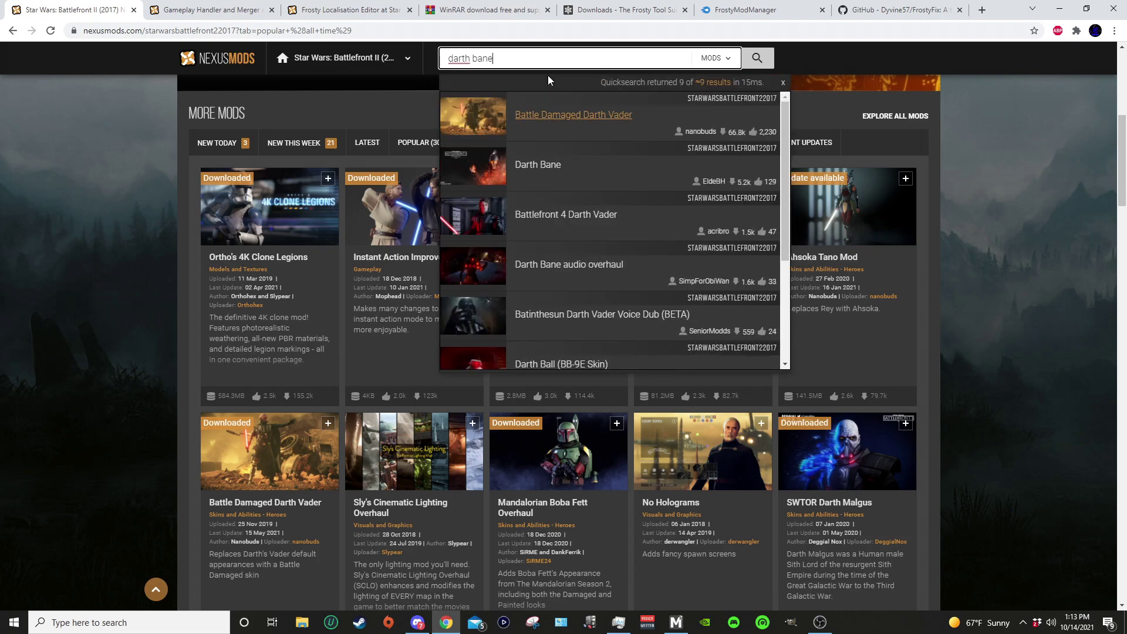
left_click(561, 135)
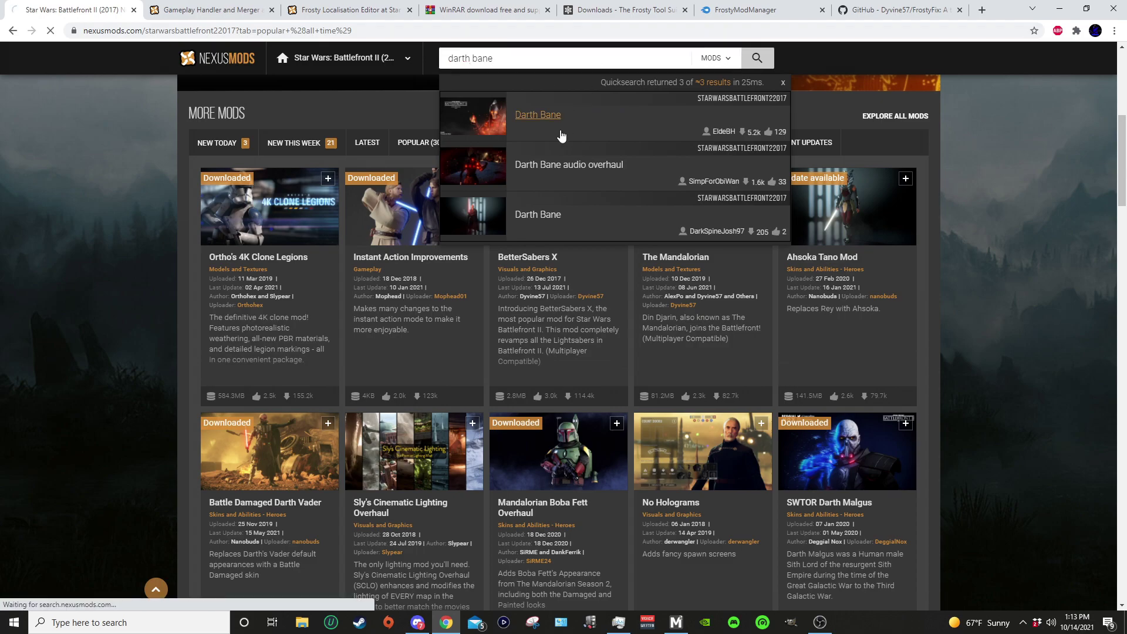
Expand the Darth Bane mod's requirements and examine the Nexus and off-site requirements.
scroll(452, 352, "down", 3)
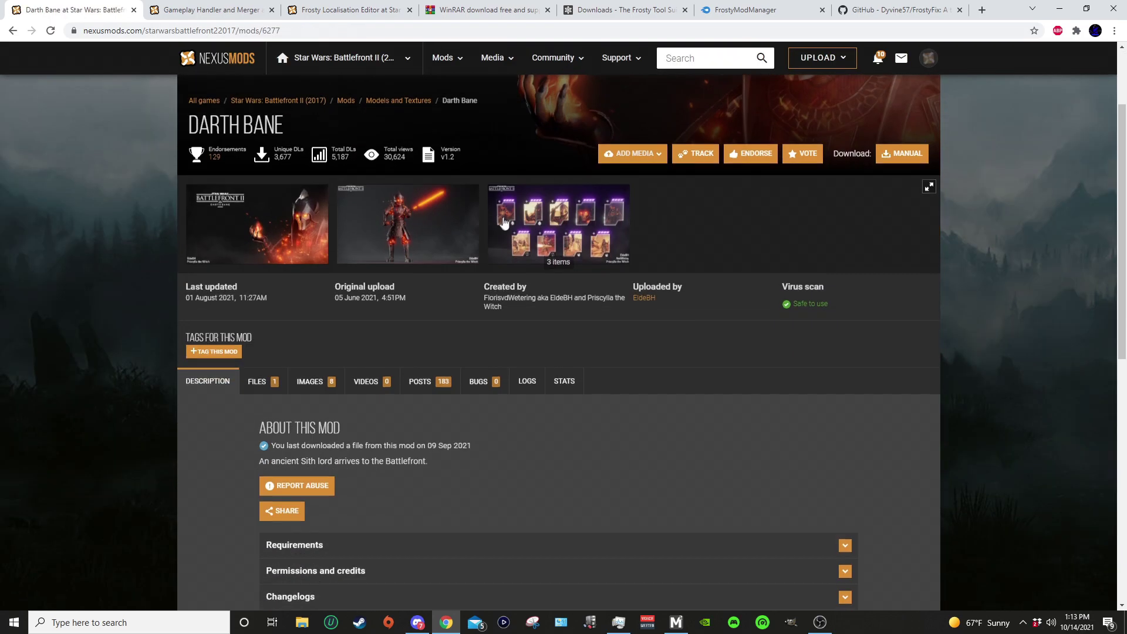
left_click(294, 490)
scroll(320, 446, "down", 2)
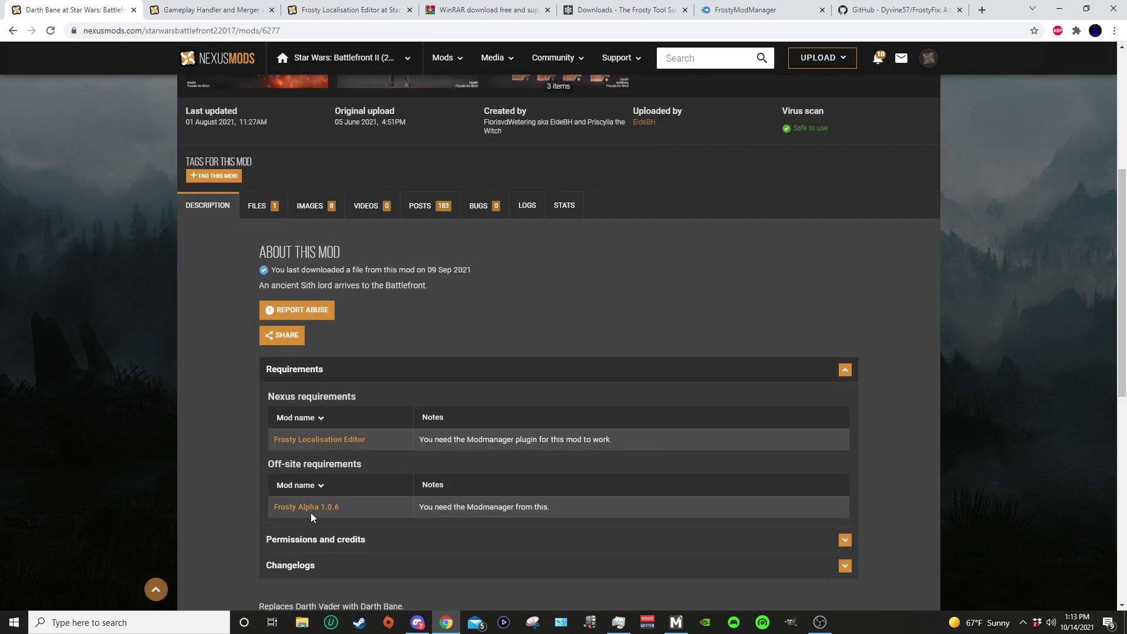
scroll(520, 380, "up", 5)
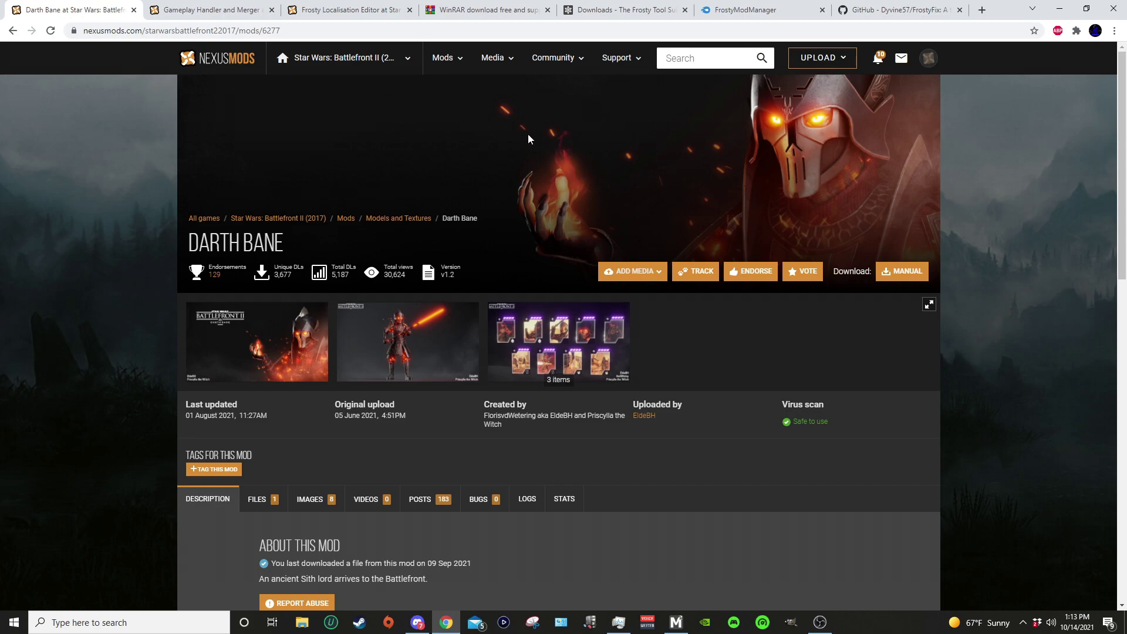
Return to the Frosty downloads page, switch to Frosty Mod Manager to view its profile list, and minimize it.
left_click(763, 8)
left_click(581, 6)
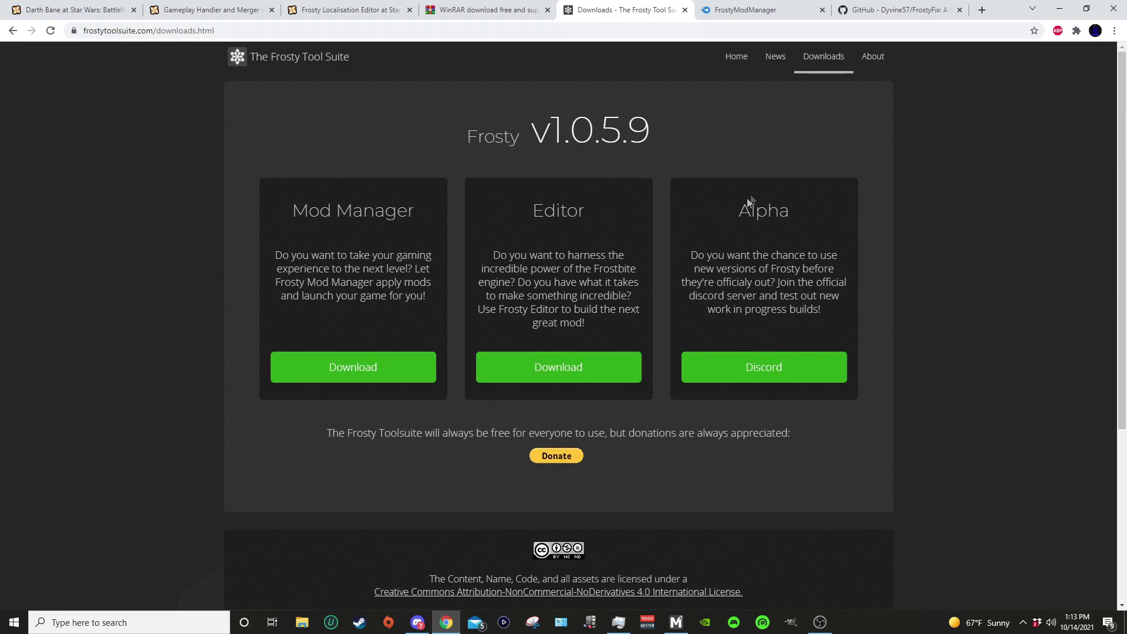
mouse_move(678, 620)
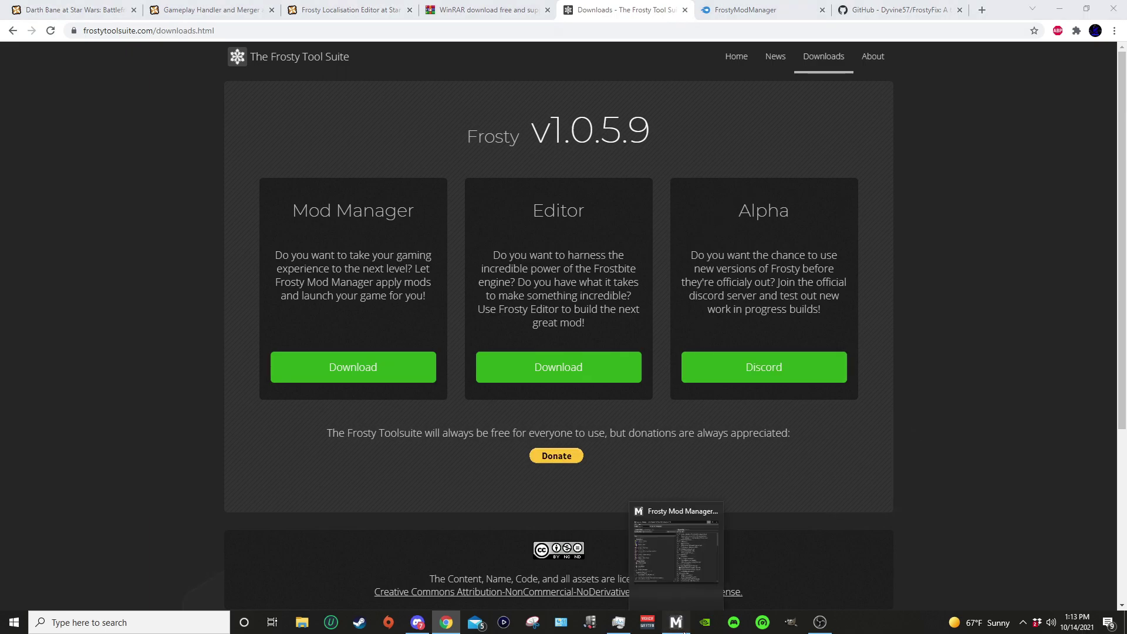
left_click(676, 621)
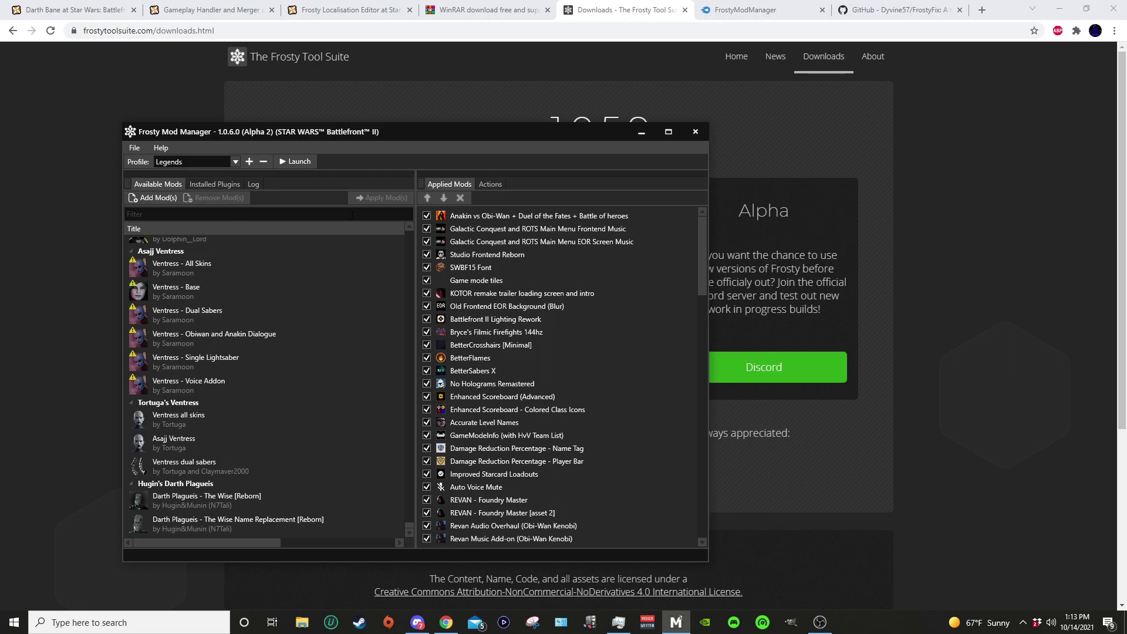
left_click(234, 162)
key("Escape")
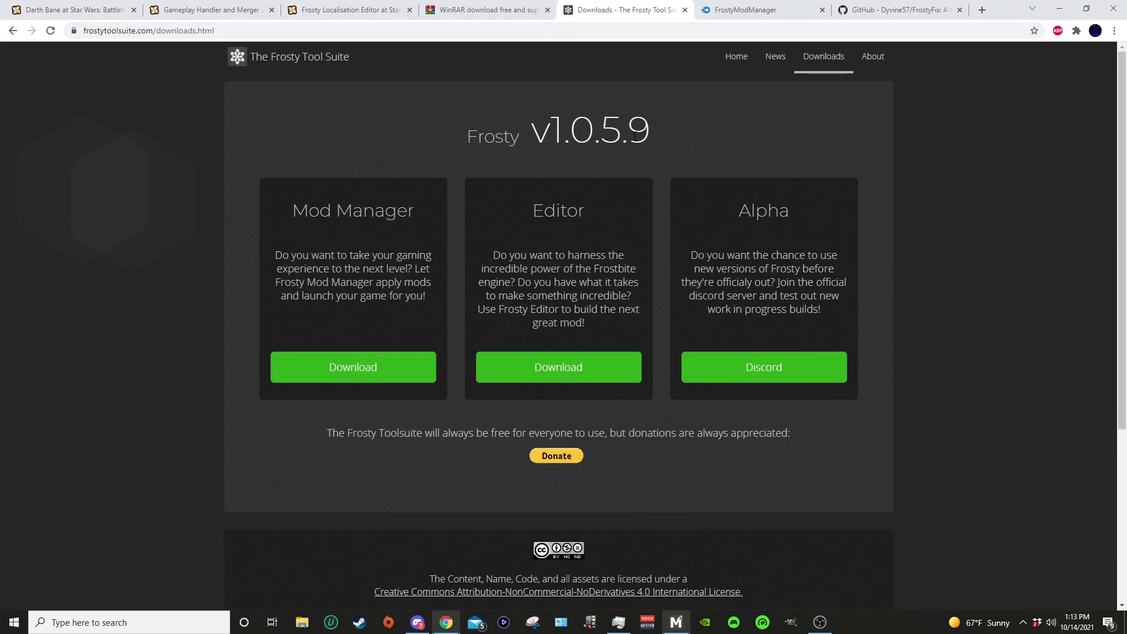
left_click(632, 136)
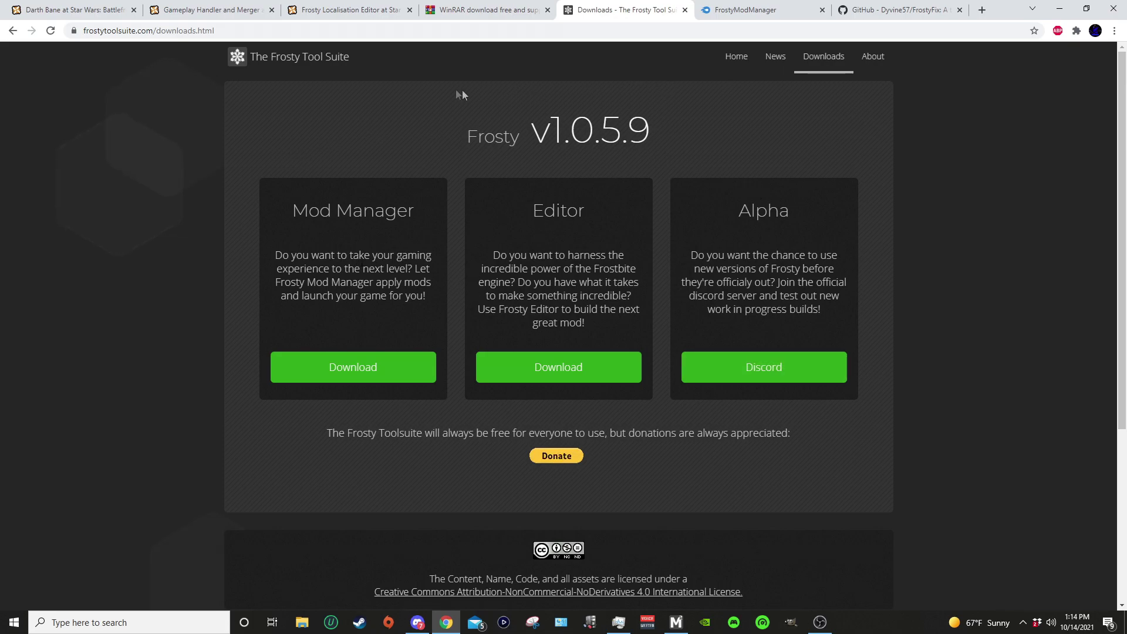
Download the Frosty Mod Manager v1.0.5.9 archive and open it in WinRAR, placed over the bare desktop.
left_click(336, 372)
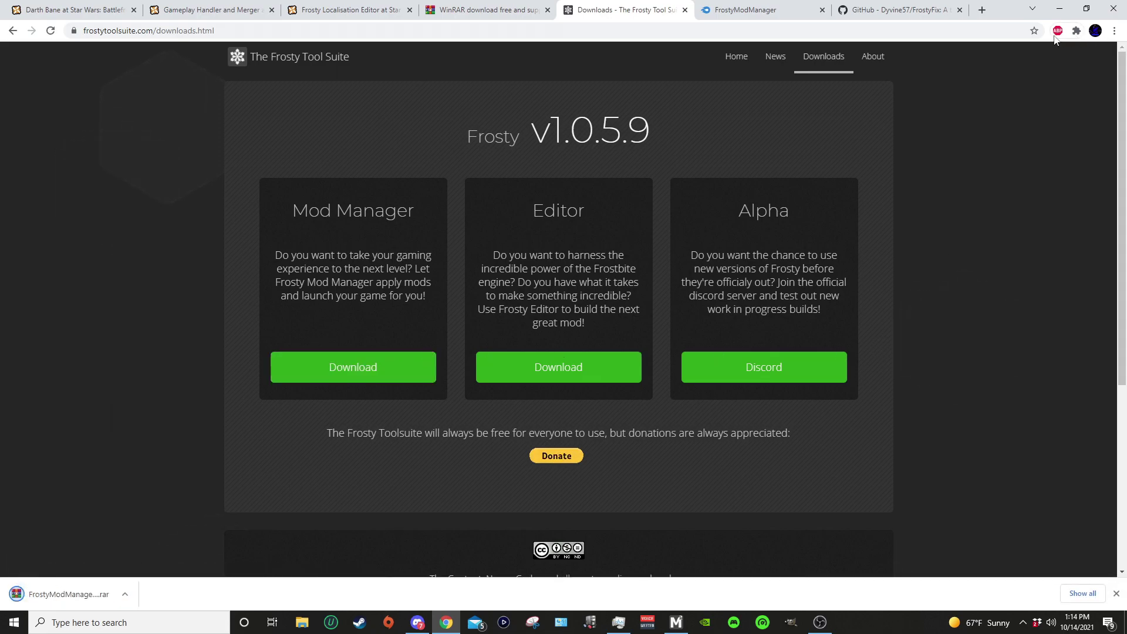
left_click(1060, 13)
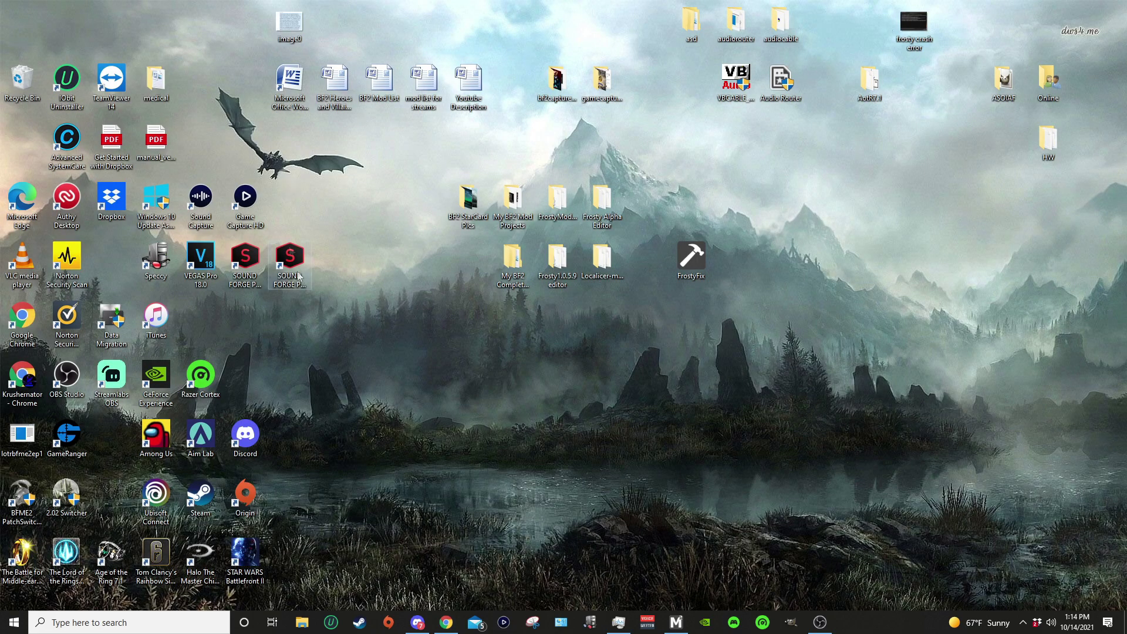
left_click(446, 622)
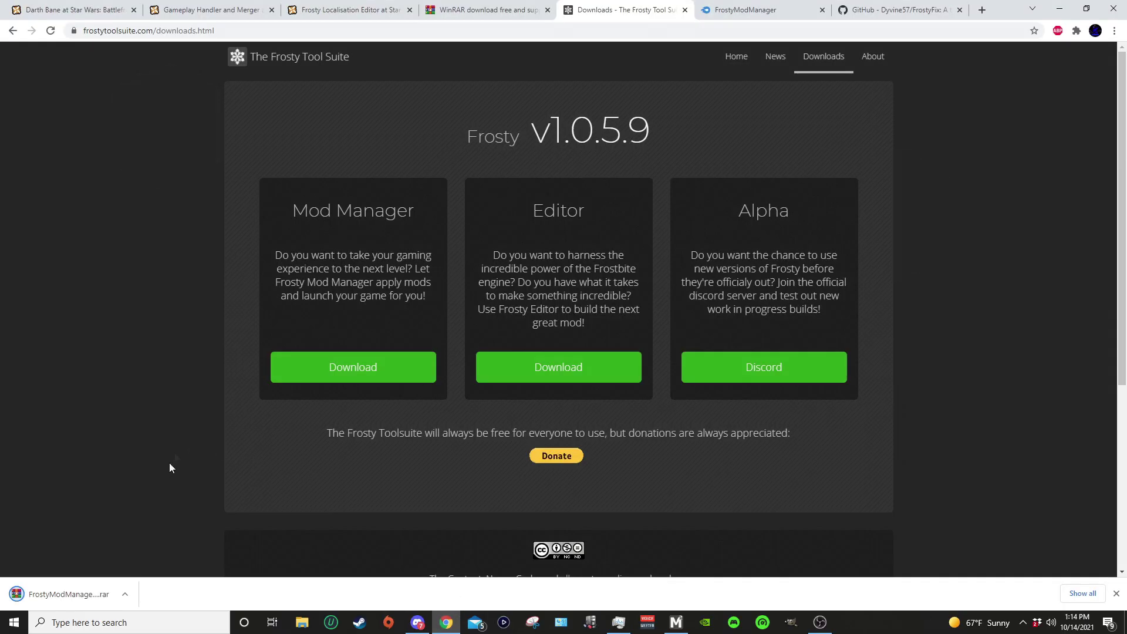
left_click(62, 594)
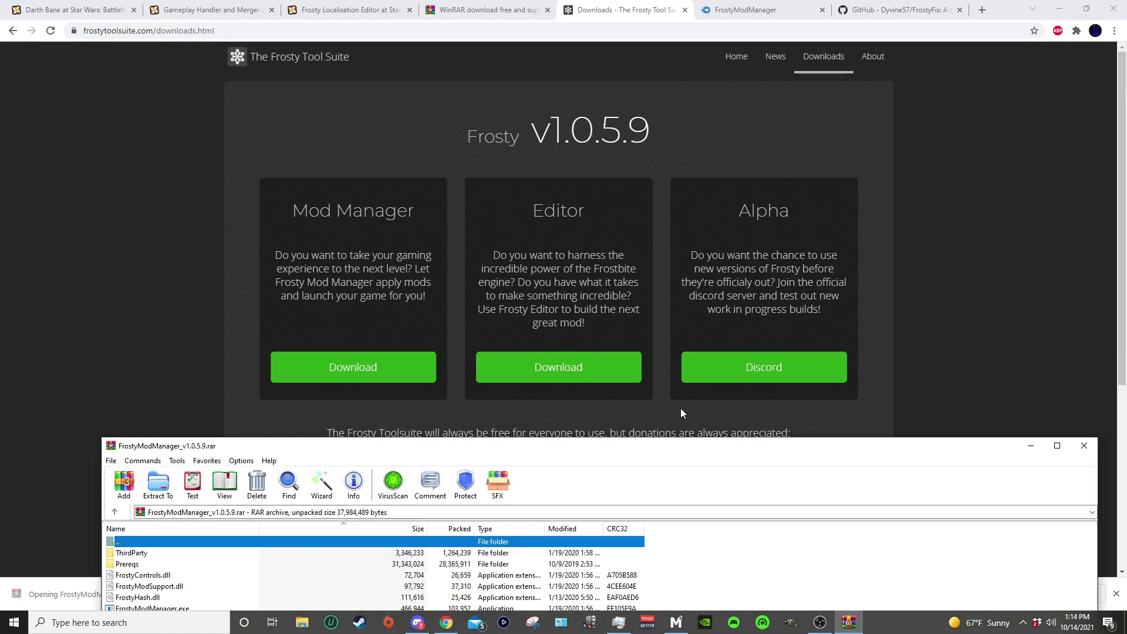
left_click(1060, 9)
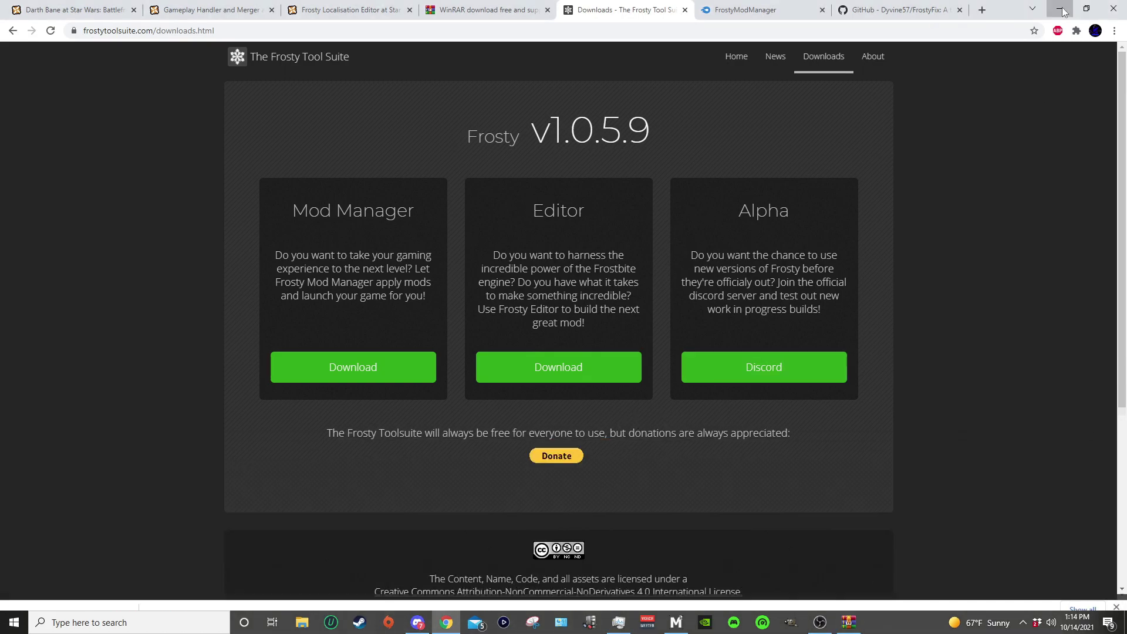
left_click_drag(833, 449, 798, 363)
Create a new folder named 1.0.5.9 on the desktop.
right_click(820, 192)
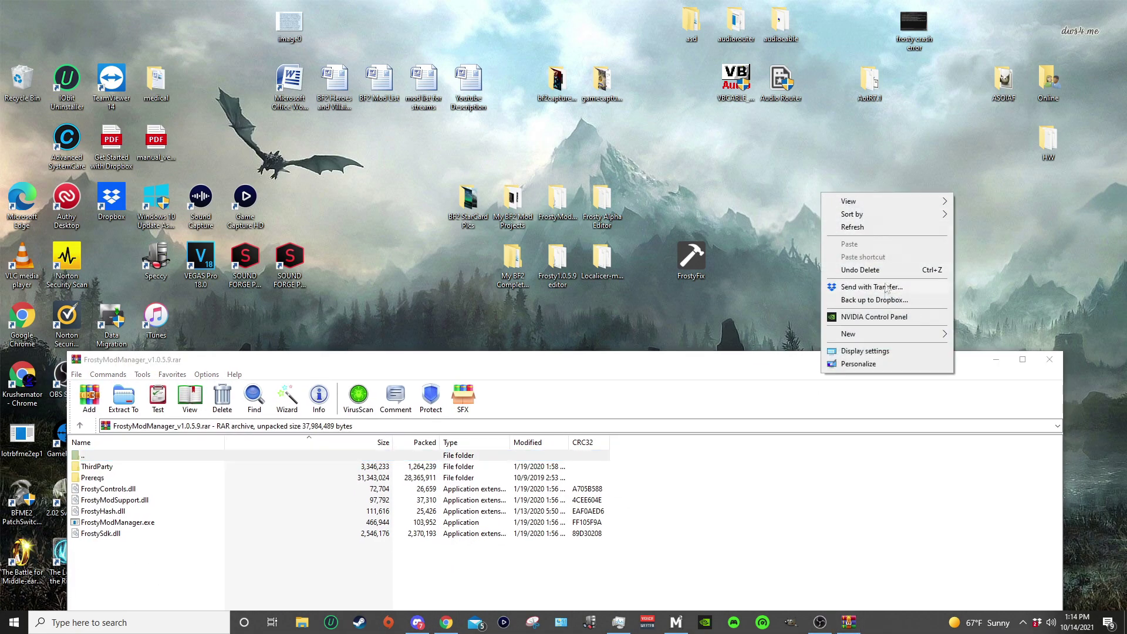
mouse_move(858, 334)
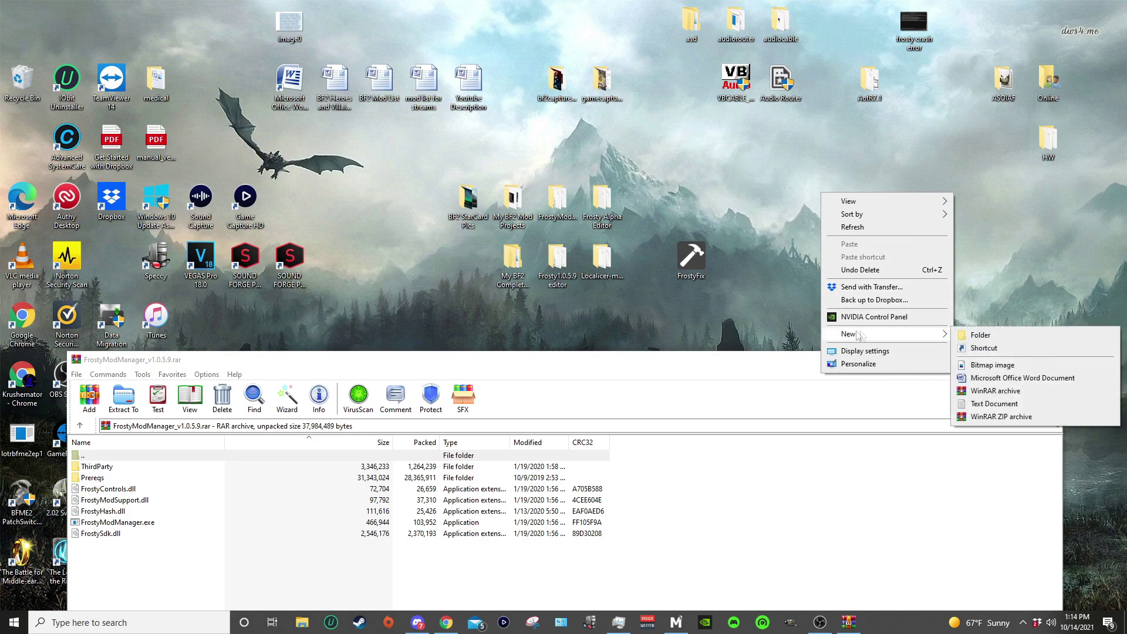
left_click(978, 334)
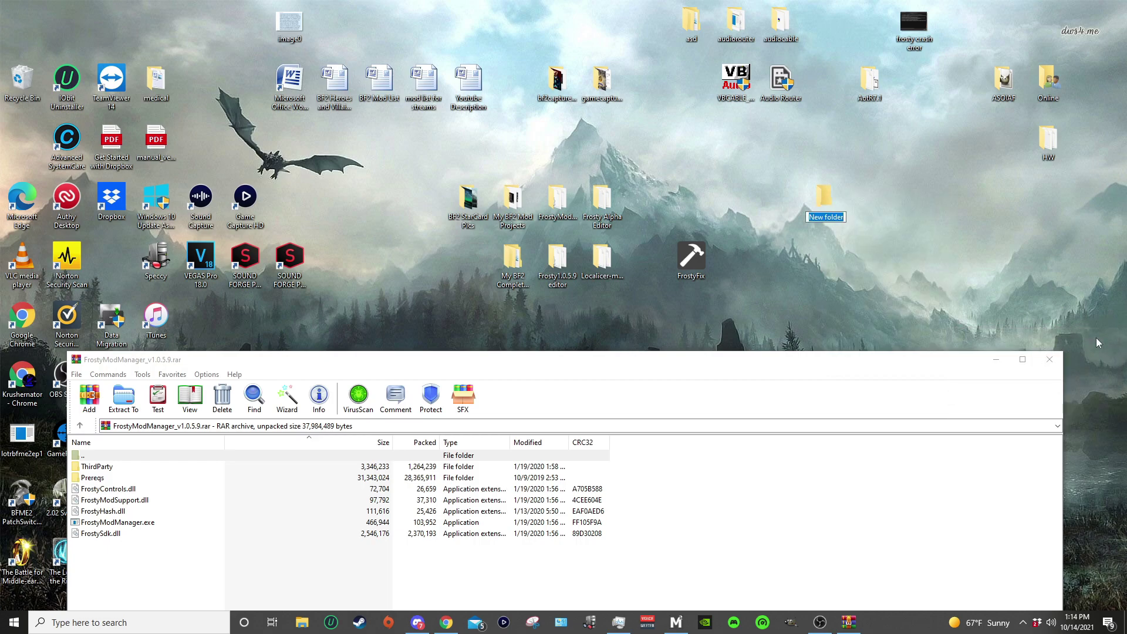
key("BackSpace")
type("1.0.5.9")
key("Return")
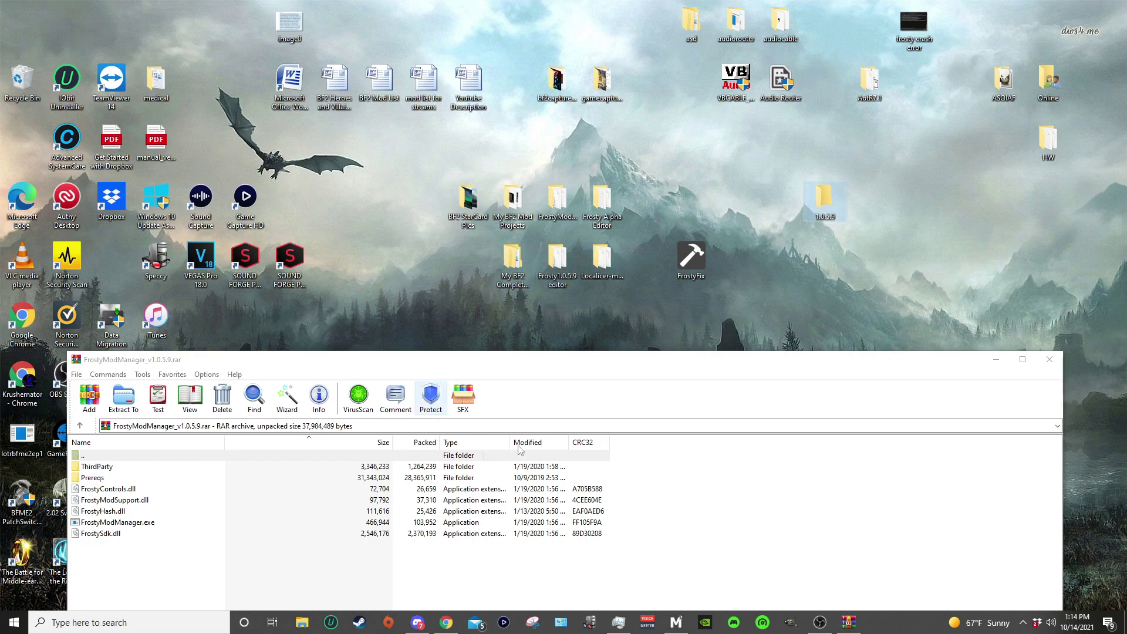
Extract all contents of FrostyModManager_v1.0.5.9.rar into the 1.0.5.9 desktop folder and close the archive.
double_click(822, 204)
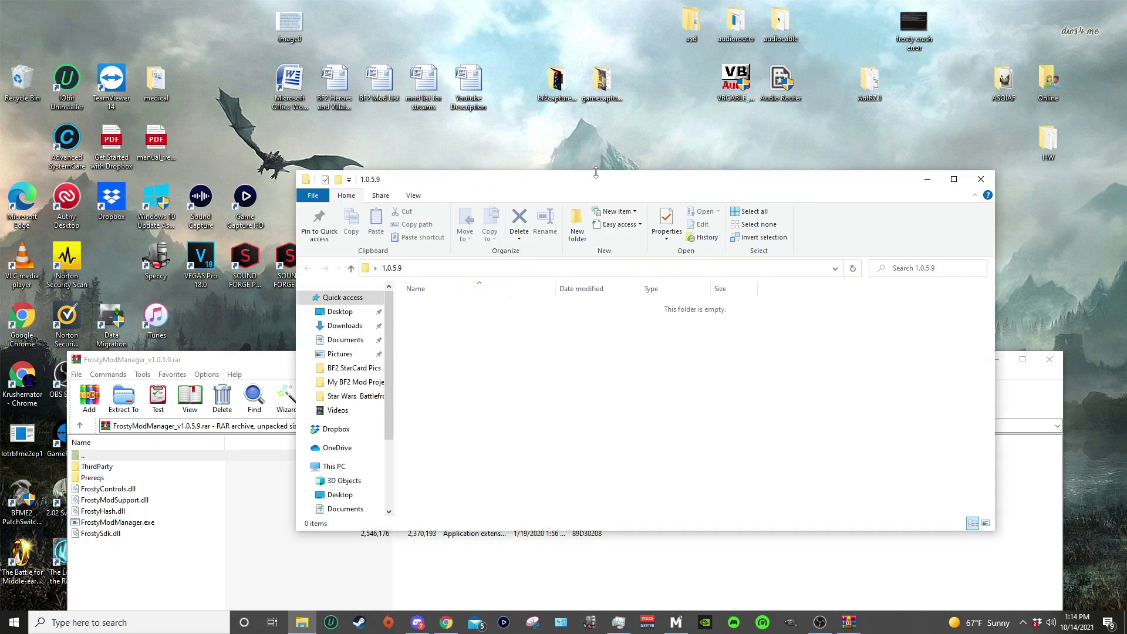
left_click_drag(585, 180, 649, 155)
left_click(199, 364)
mouse_move(262, 363)
left_mouse_down()
mouse_move(264, 284)
mouse_move(258, 370)
left_mouse_up()
left_click_drag(224, 561, 604, 320)
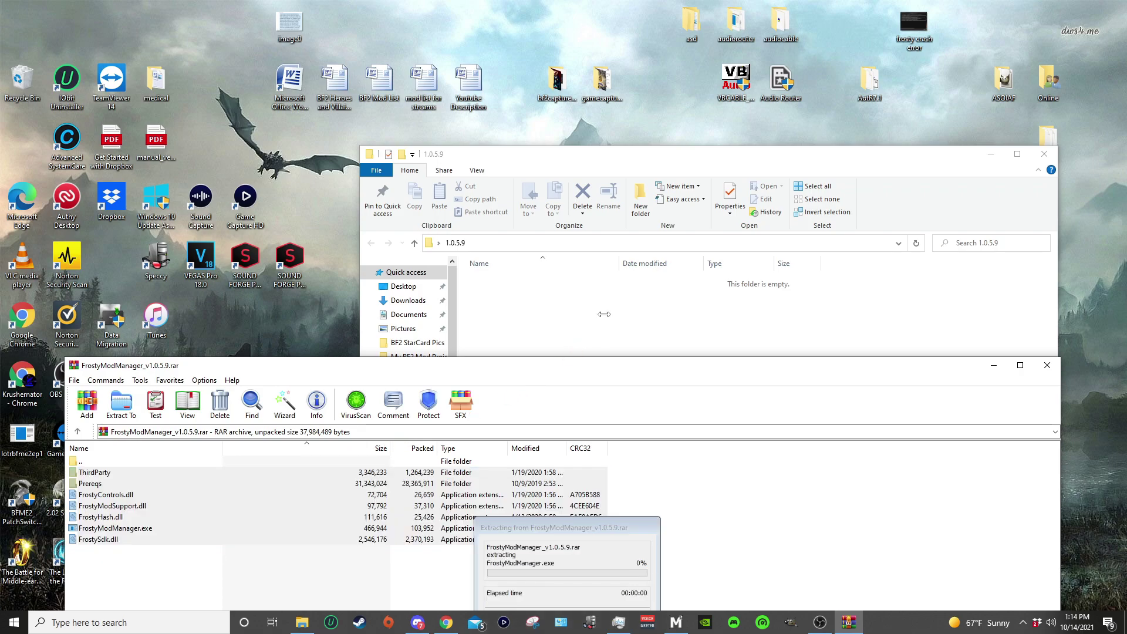
left_click(234, 385)
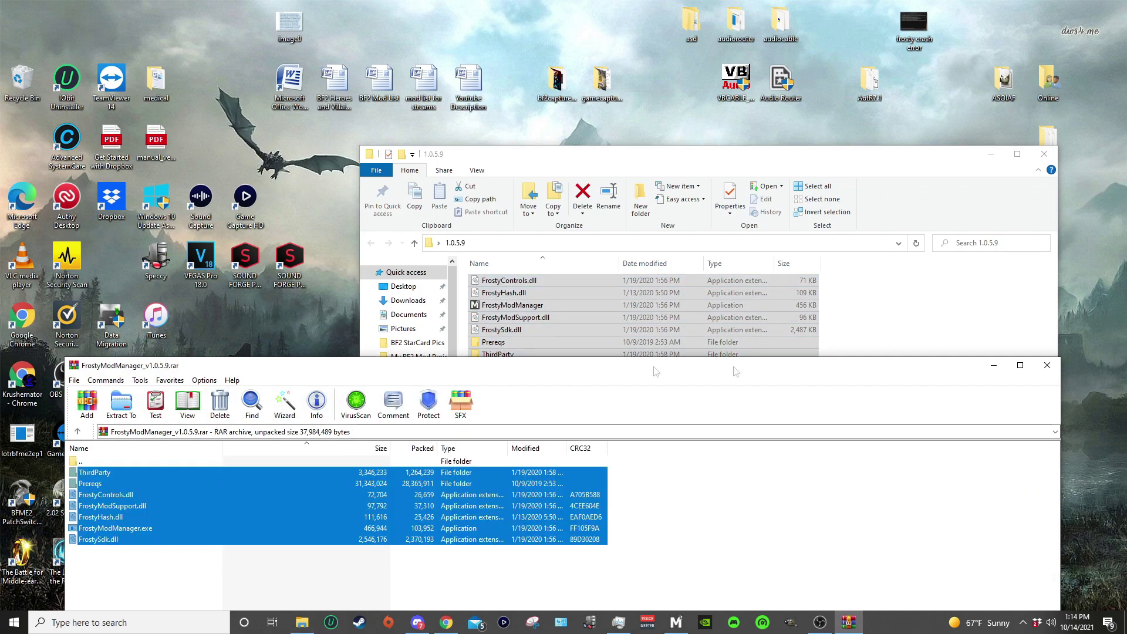
left_click(599, 365)
left_click_drag(569, 164, 481, 131)
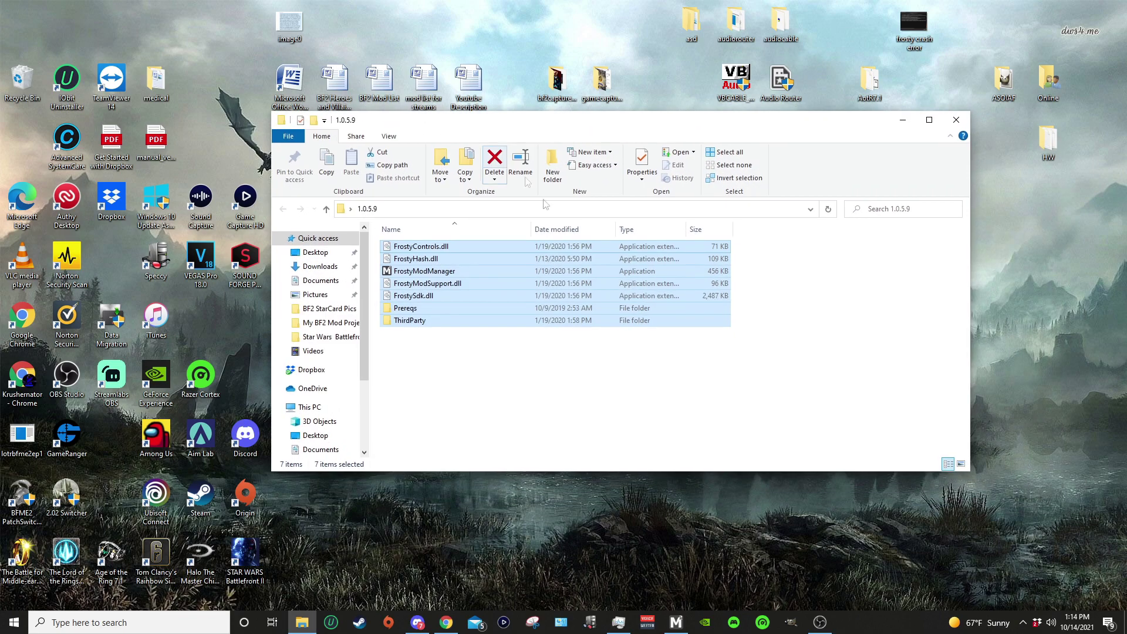
Launch FrostyModManager from the 1.0.5.9 folder and start creating a new game configuration.
left_click(427, 272)
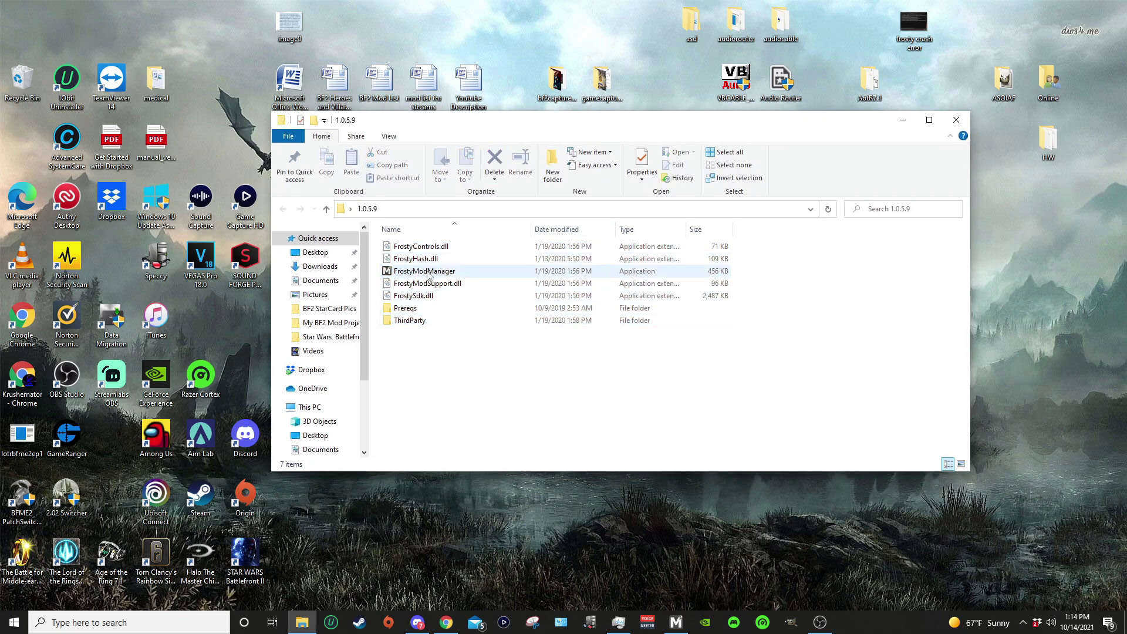
right_click(427, 272)
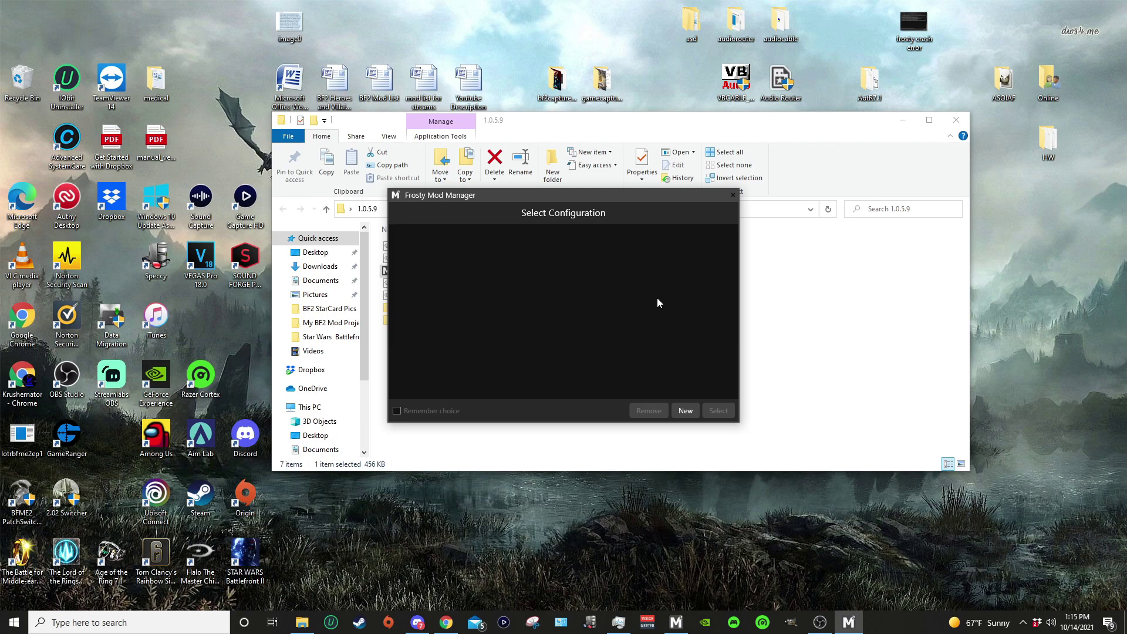
left_click(684, 410)
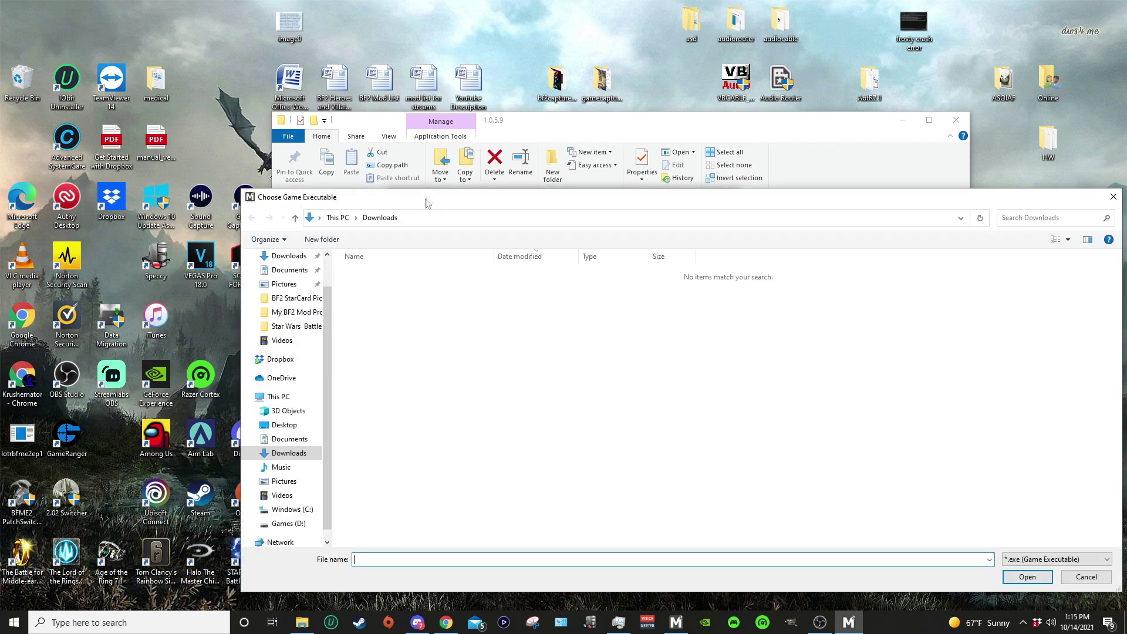
Browse for the game executable in the STAR WARS Battlefront II folder under Origin Games on the Games (D:) drive.
left_click_drag(427, 203, 361, 212)
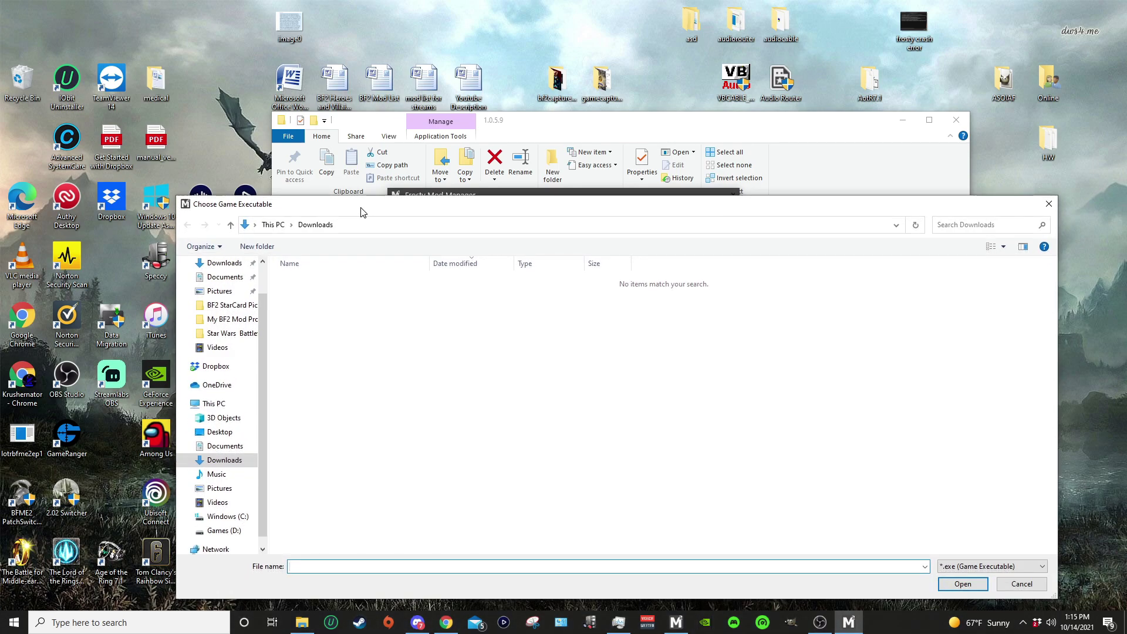
scroll(261, 356, "down", 1)
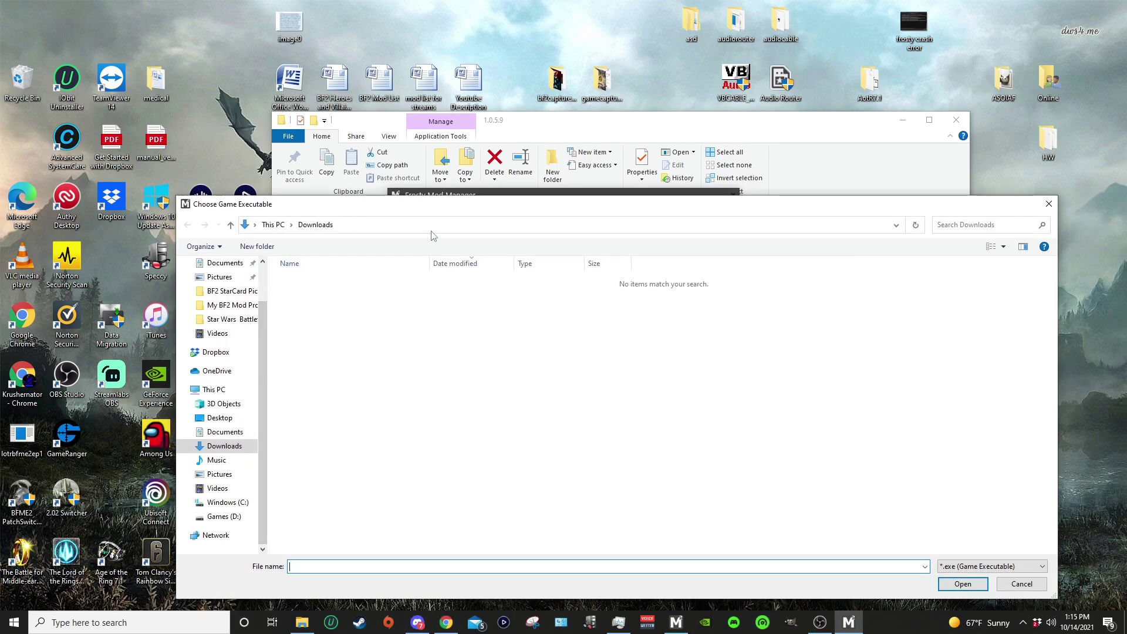
left_click_drag(463, 212, 464, 231)
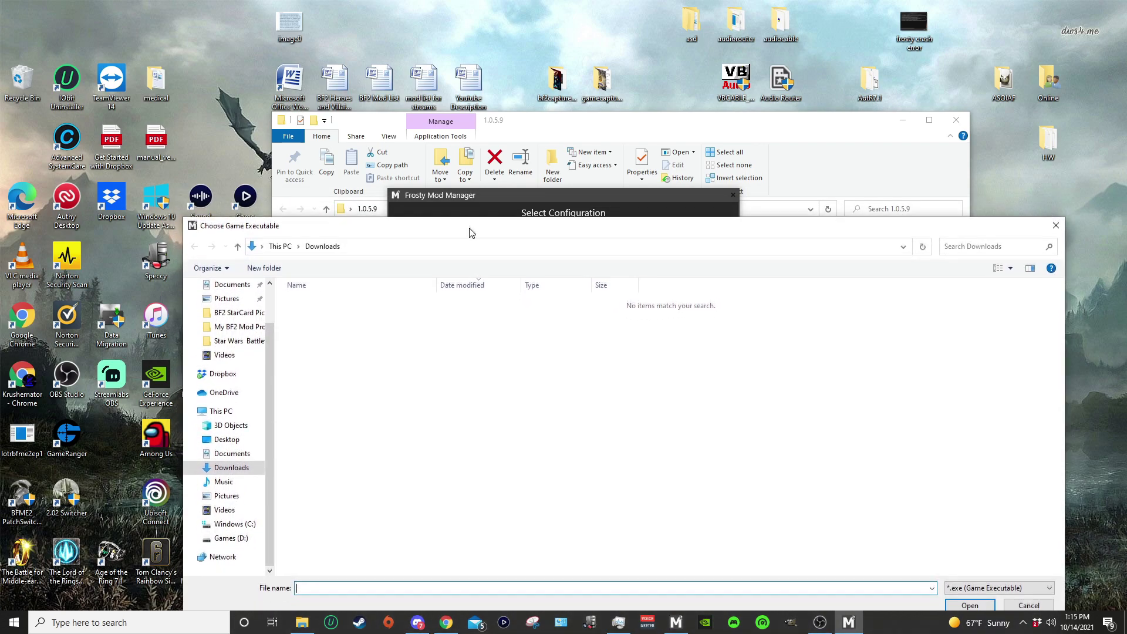
left_click(215, 538)
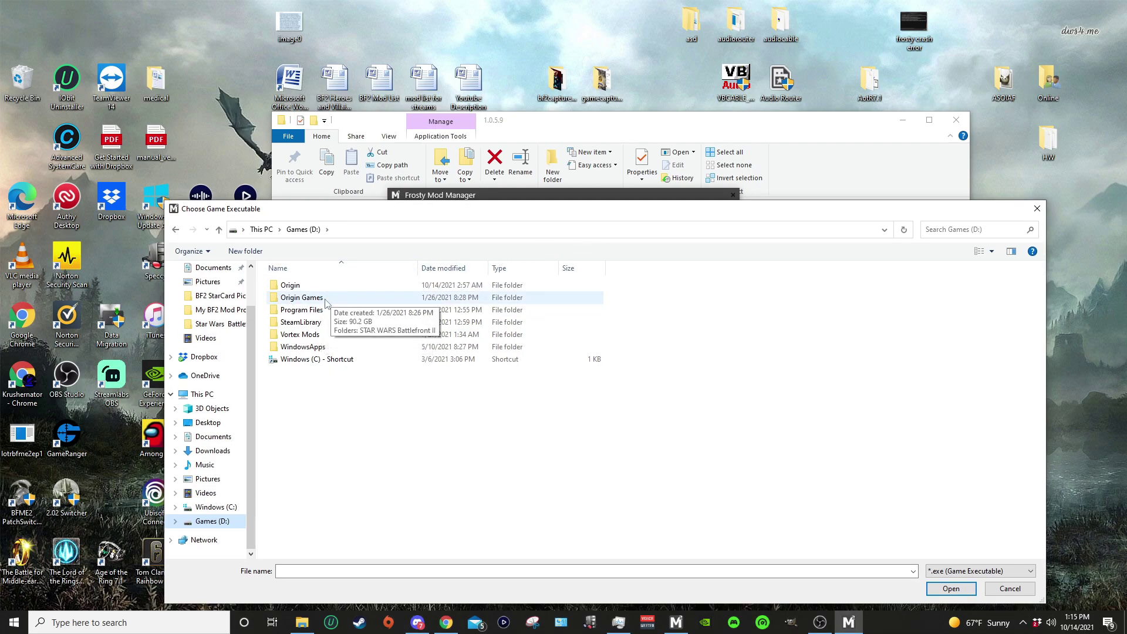
double_click(323, 299)
double_click(344, 286)
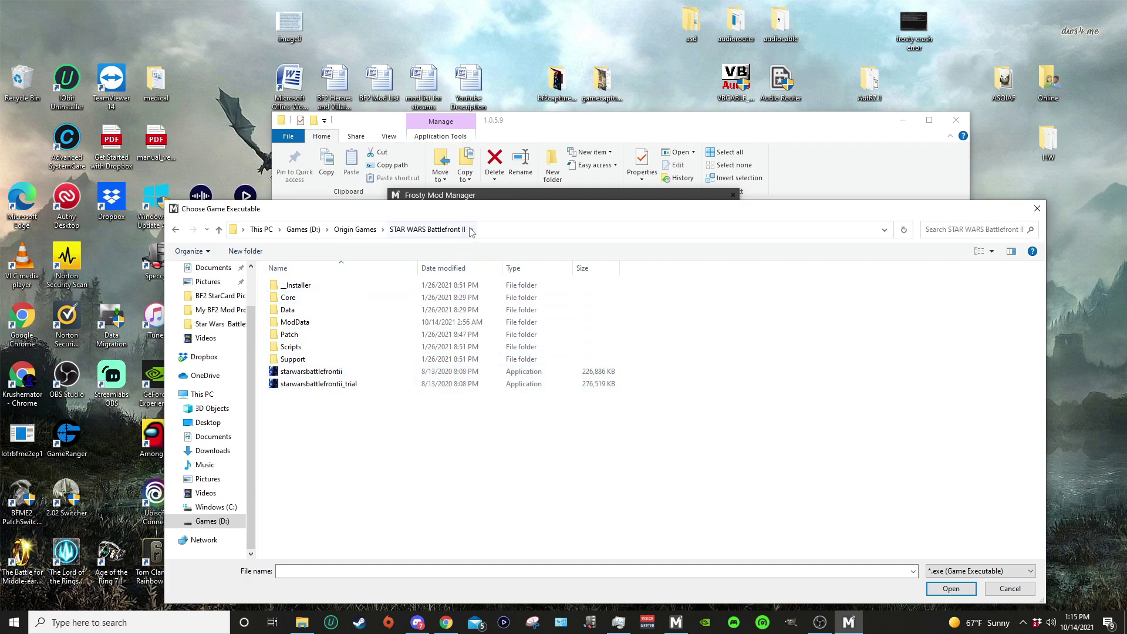
Delete the ModData folder from the STAR WARS Battlefront II game directory.
left_click_drag(471, 216, 480, 231)
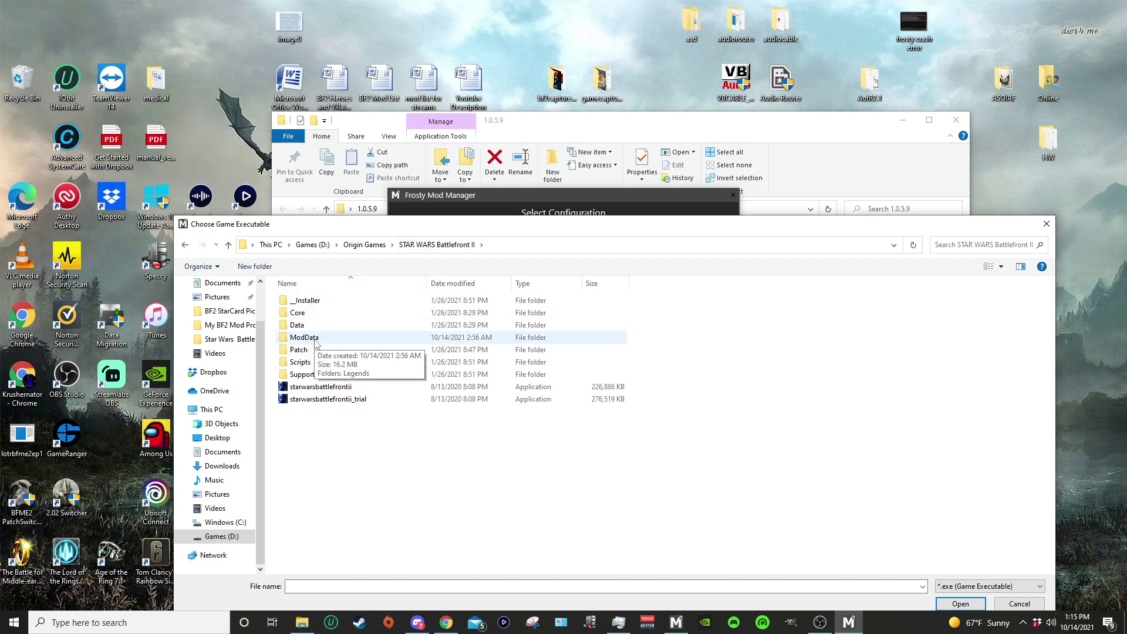
left_click(328, 342)
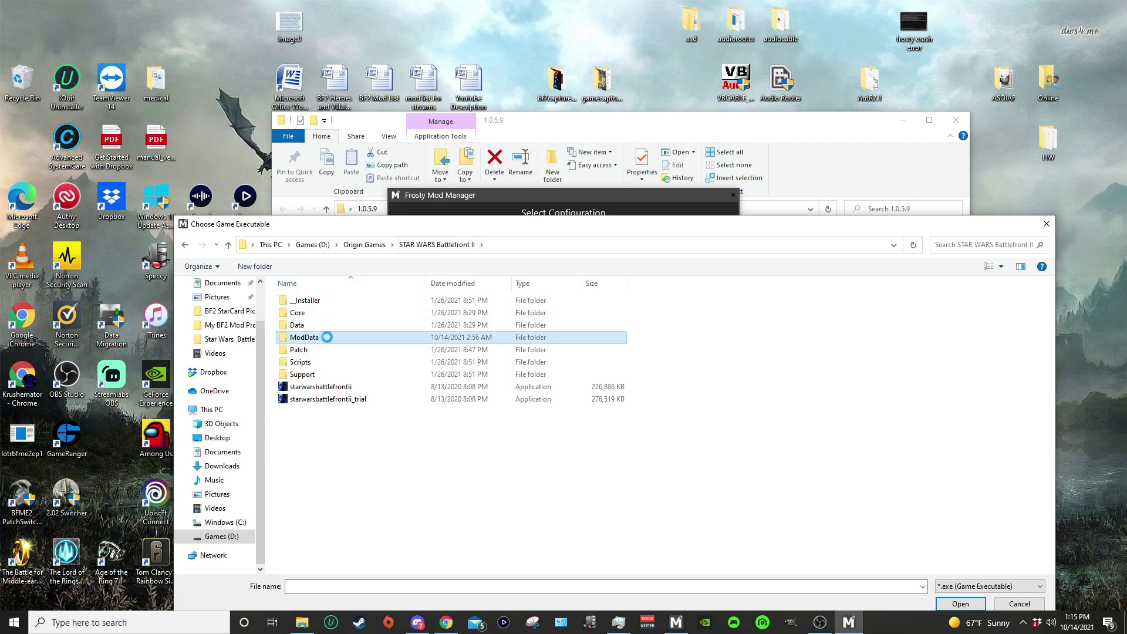
right_click(327, 337)
left_click(370, 573)
left_click_drag(487, 230, 506, 211)
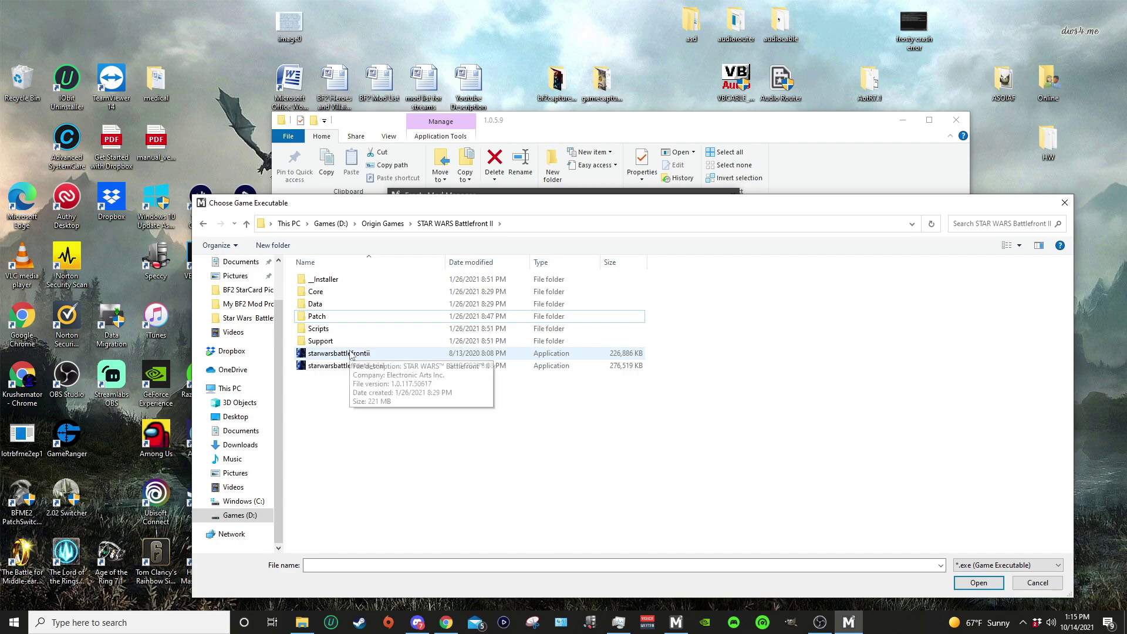
Add starwarsbattlefrontii as the game executable and load its STAR WARS Battlefront II configuration with the choice remembered.
double_click(345, 353)
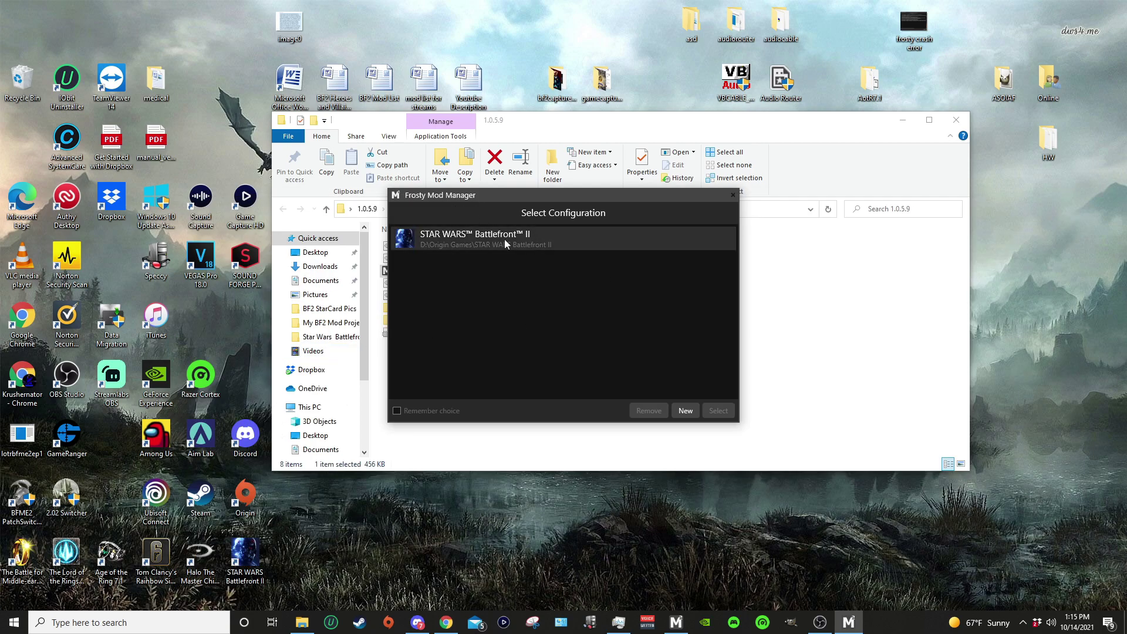
left_click(505, 238)
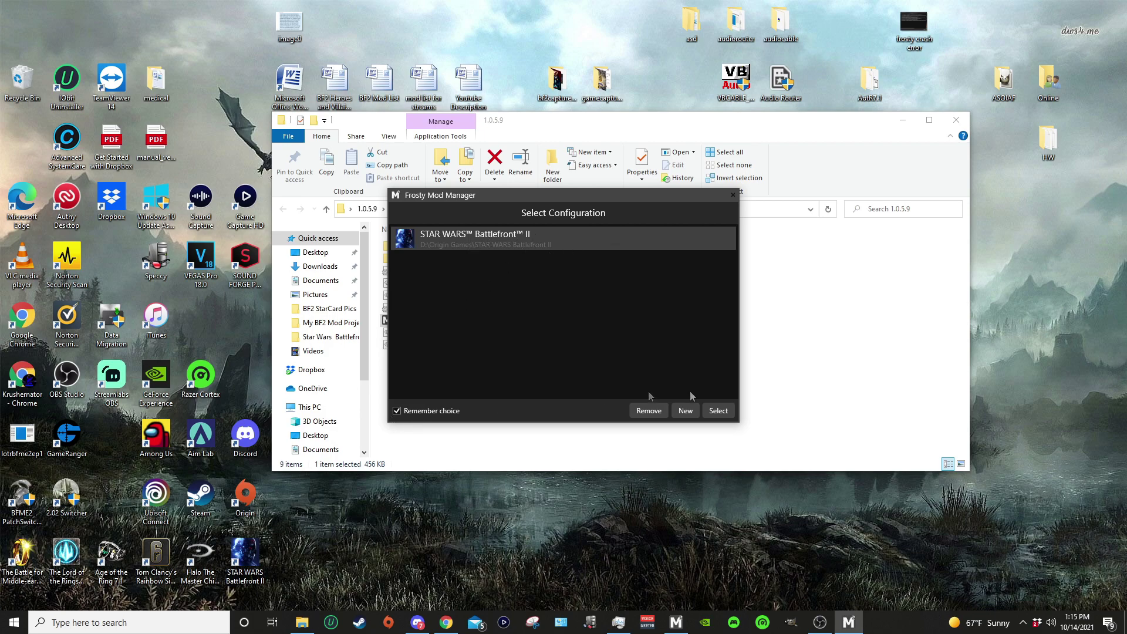
left_click(719, 411)
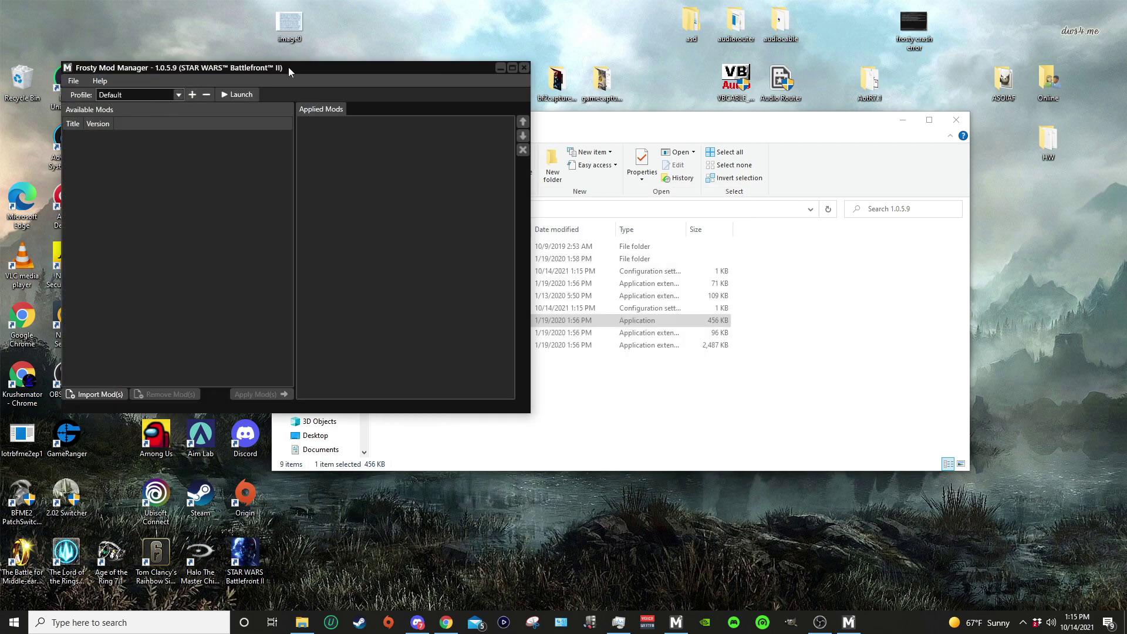
Place the Frosty Mod Manager 1.0.5.9 and 1.0.6.0 (Alpha 2) windows side by side to compare their interfaces, and minimize 1.0.5.9.
left_click_drag(288, 72, 247, 74)
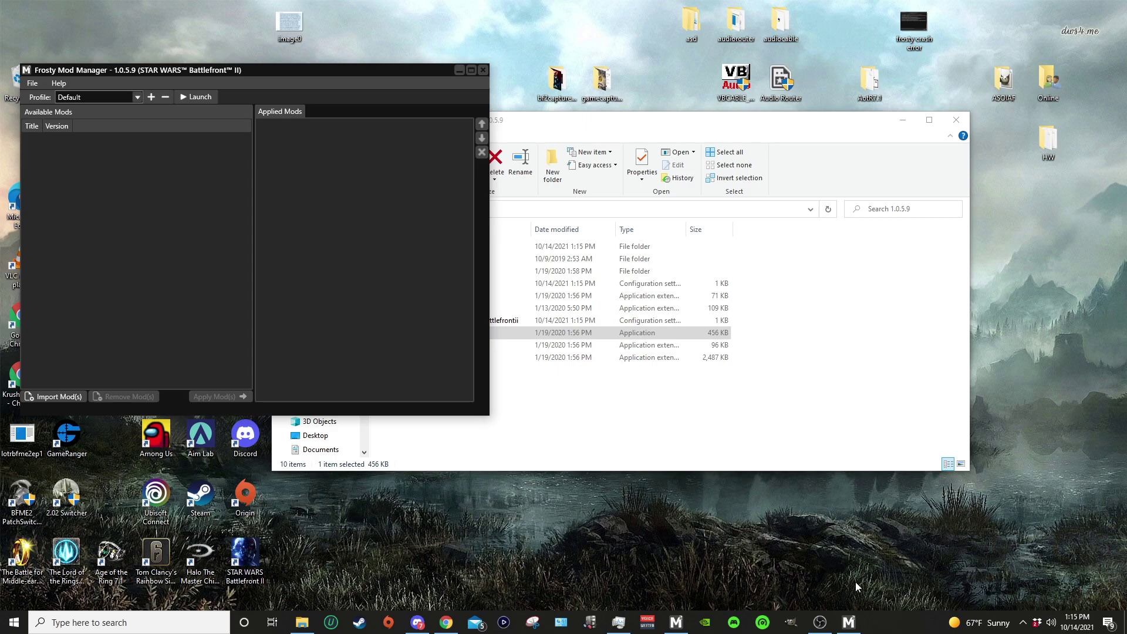
left_click(669, 627)
left_click_drag(380, 133, 713, 48)
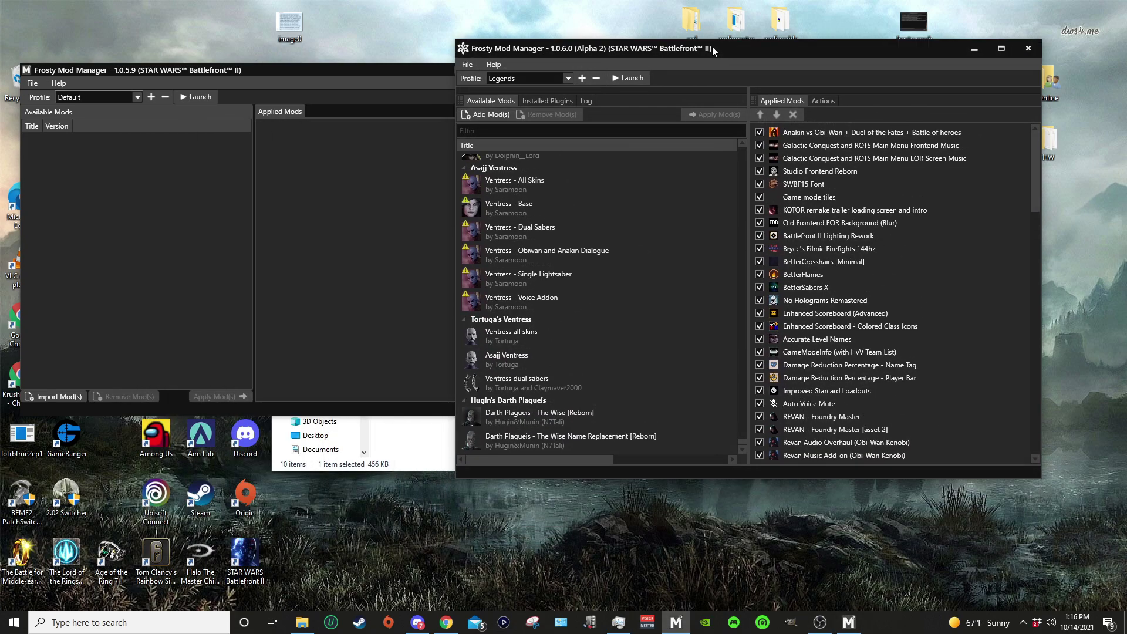
left_click(283, 72)
left_click_drag(284, 72, 265, 71)
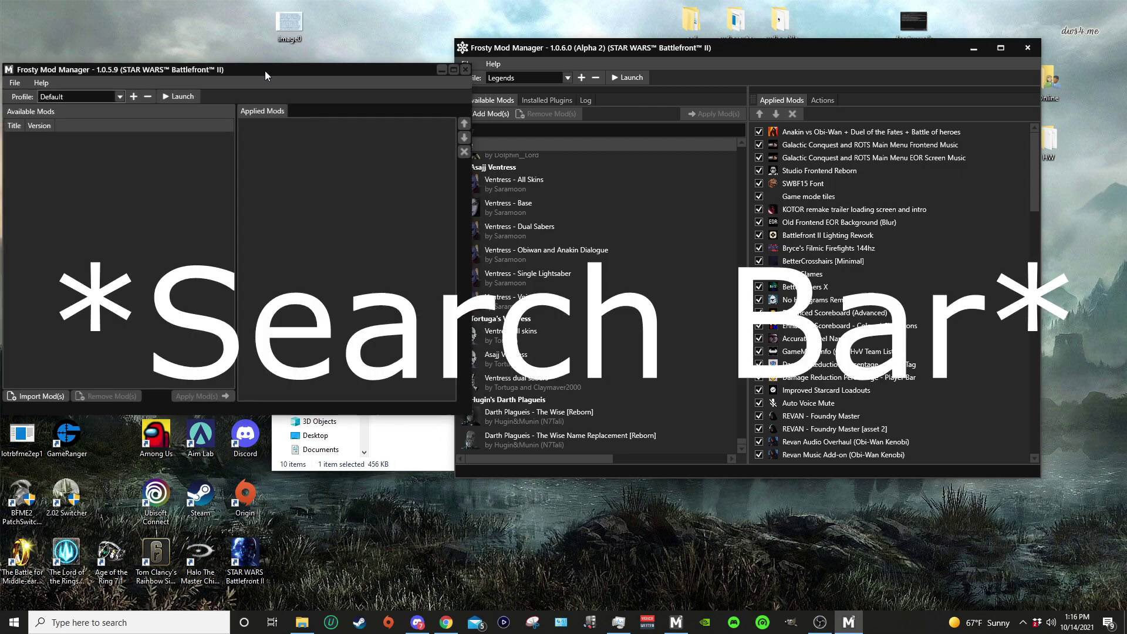
left_click(636, 52)
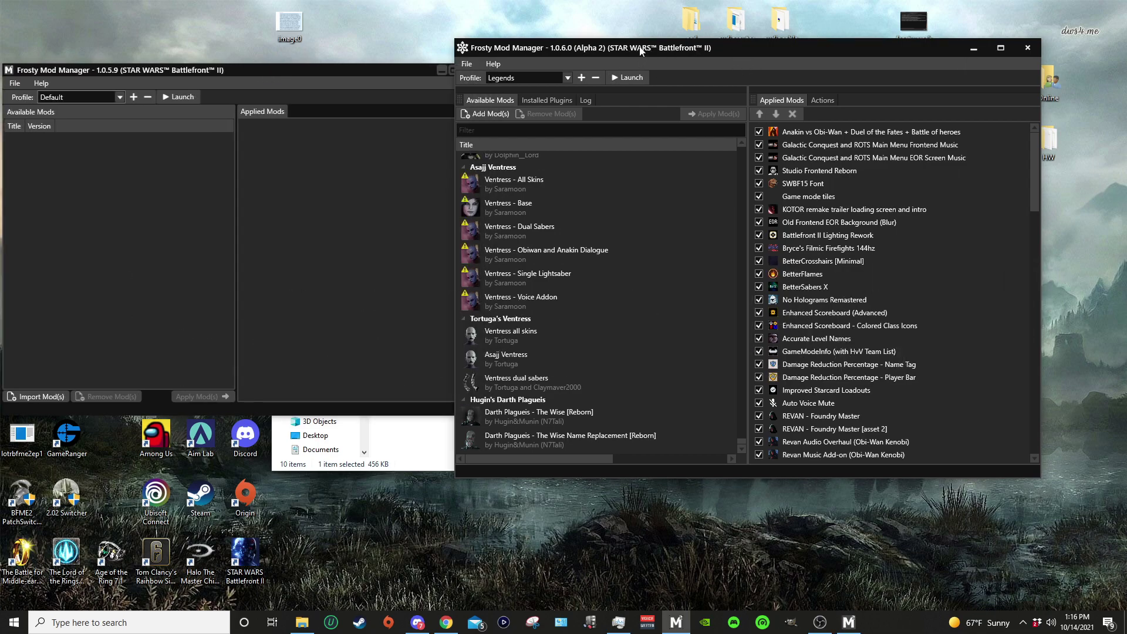
left_click_drag(640, 51, 612, 55)
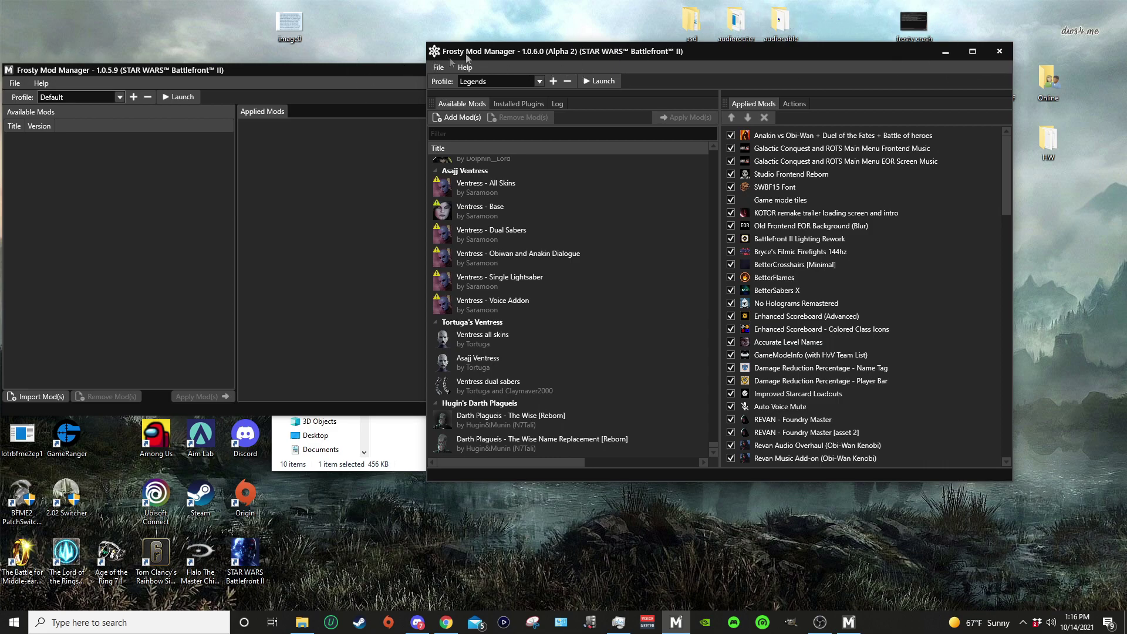
left_click_drag(590, 52, 621, 49)
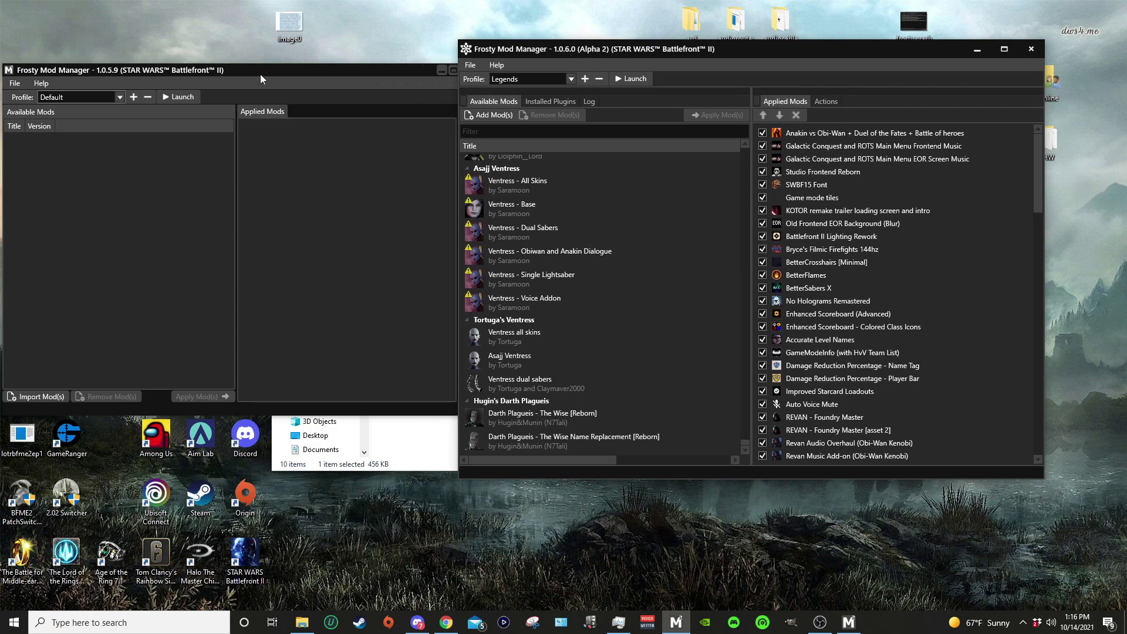
left_click(439, 71)
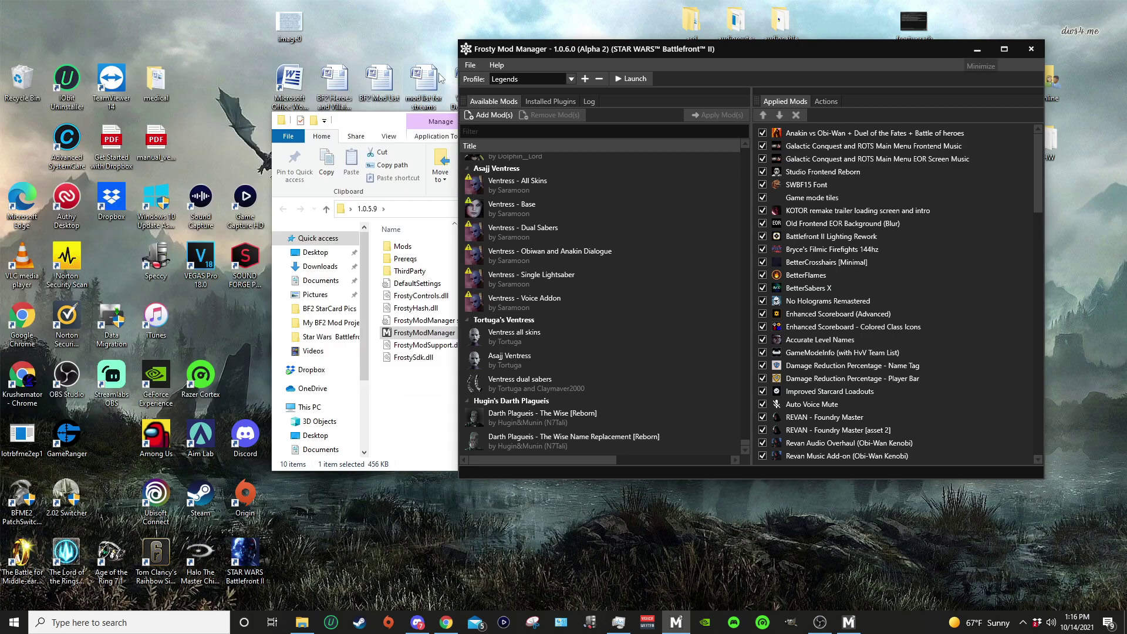
Switch to Chrome and open the file list of the Gameplay Handler and Merger mod on Nexus Mods.
left_click(447, 622)
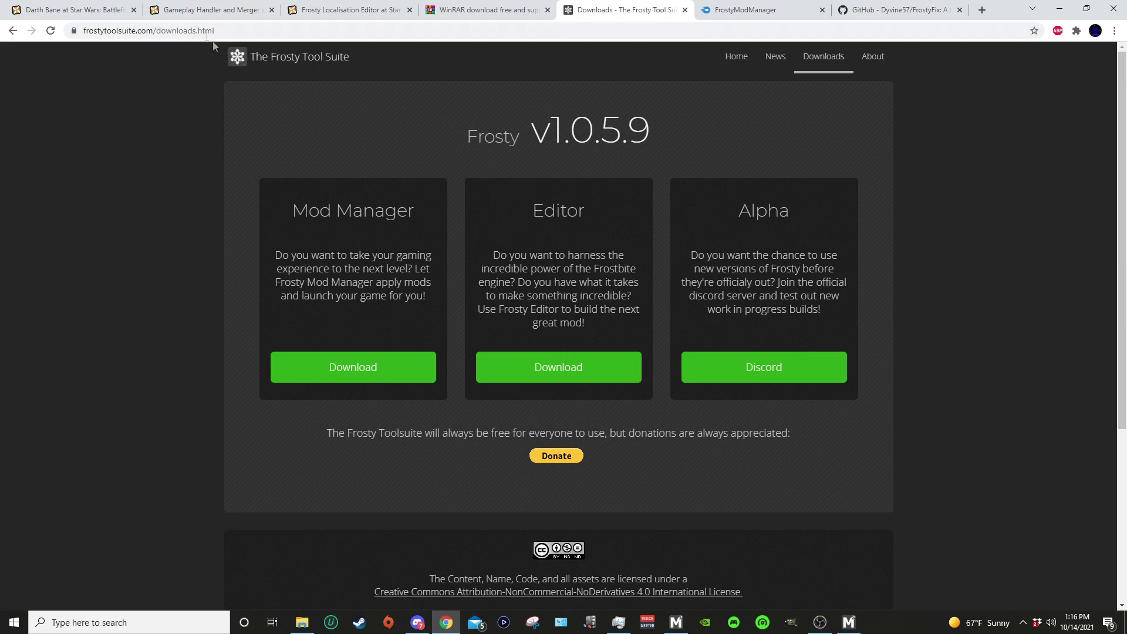
left_click(211, 11)
scroll(373, 175, "up", 5)
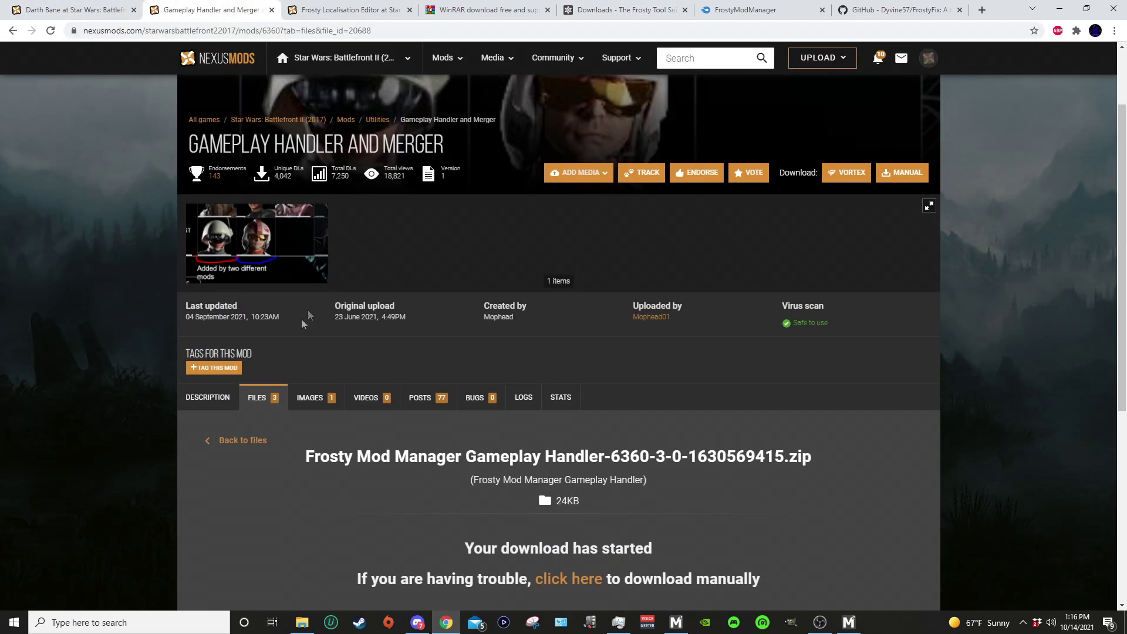
scroll(386, 231, "up", 2)
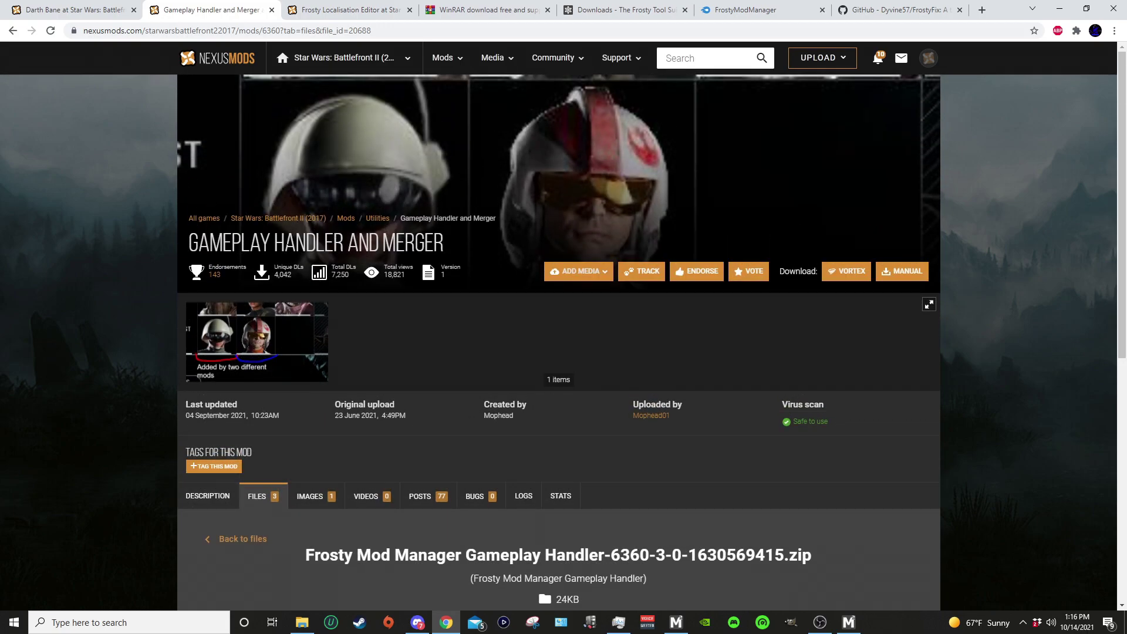
scroll(232, 446, "down", 1)
left_click(253, 439)
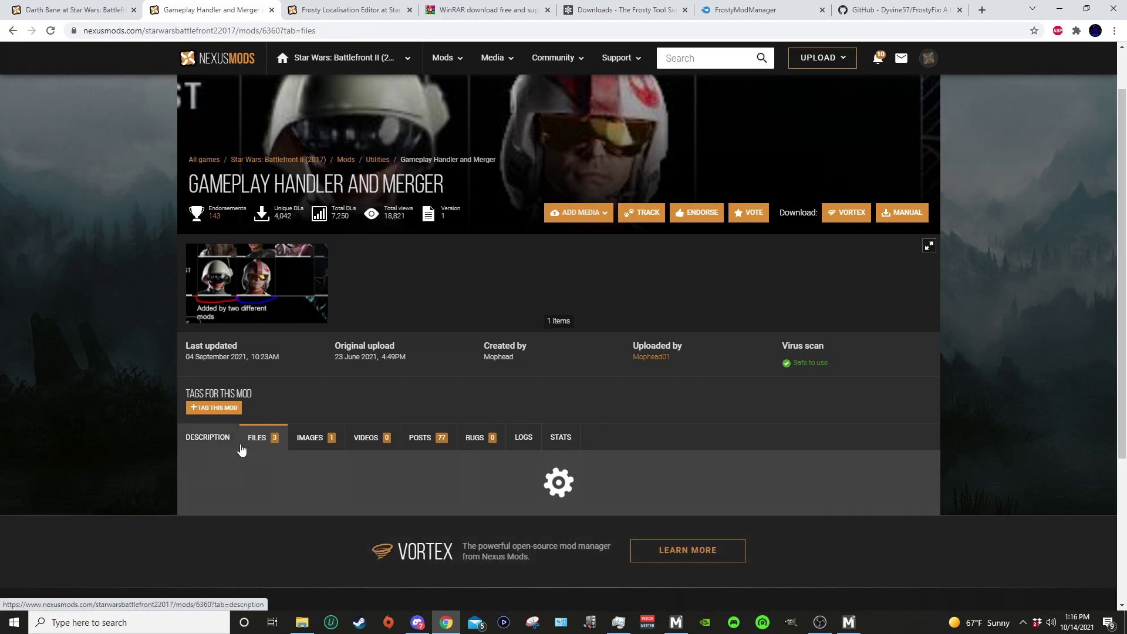
Open the file list of the Frosty Localisation Editor mod on Nexus Mods.
left_click(342, 11)
scroll(347, 261, "up", 3)
left_click(258, 254)
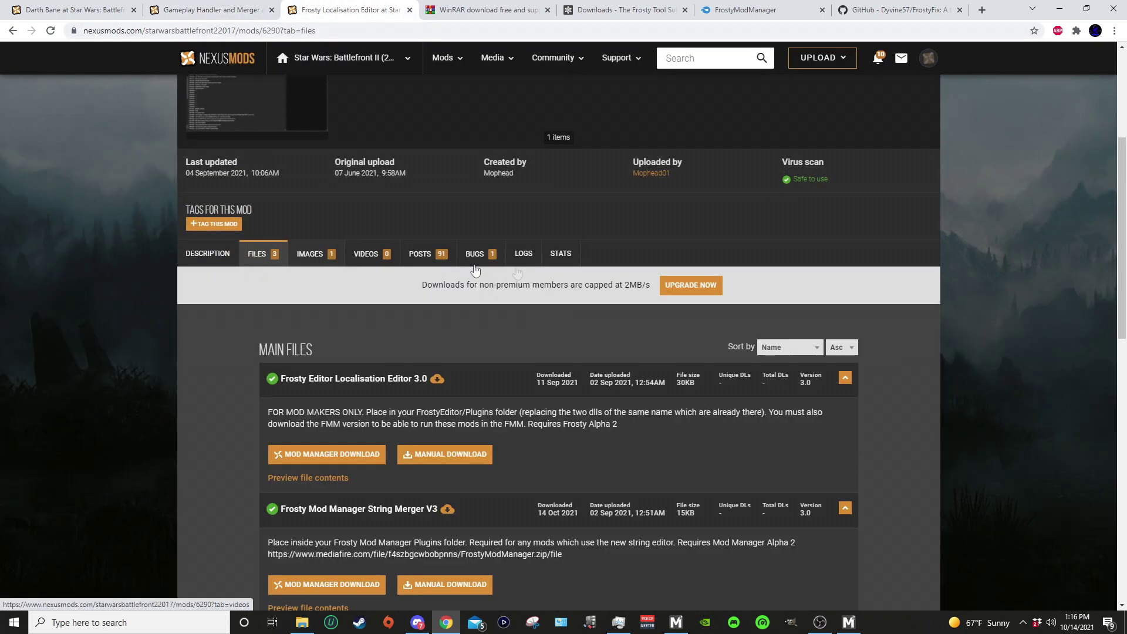
scroll(607, 333, "down", 1)
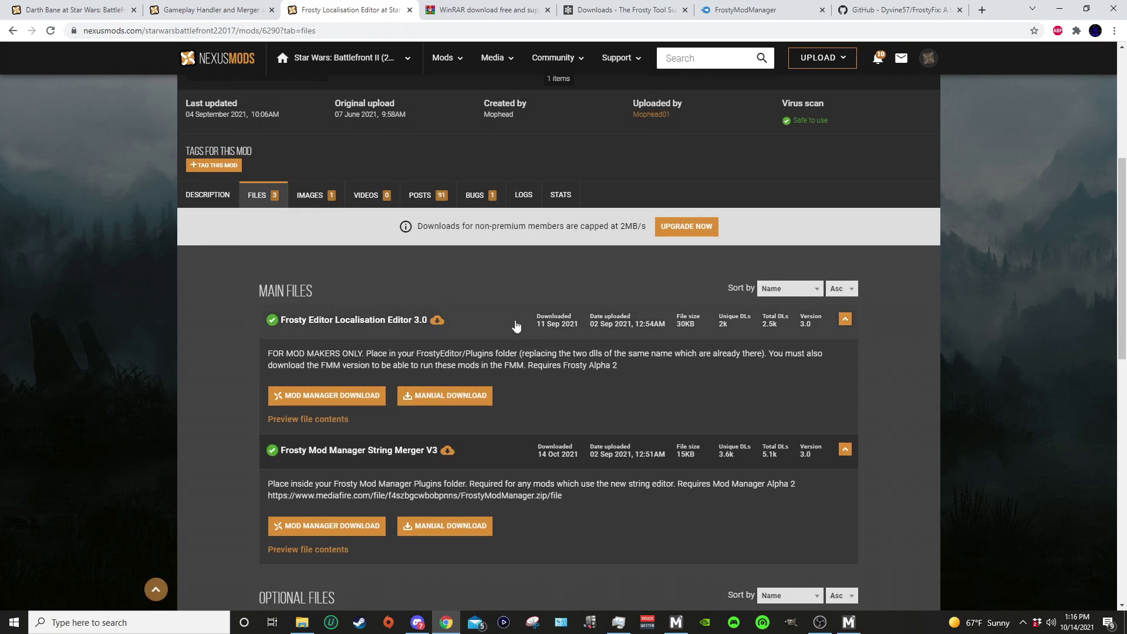
Download the Frosty Mod Manager Gameplay Handler main file manually, using the free slow download.
left_click(205, 10)
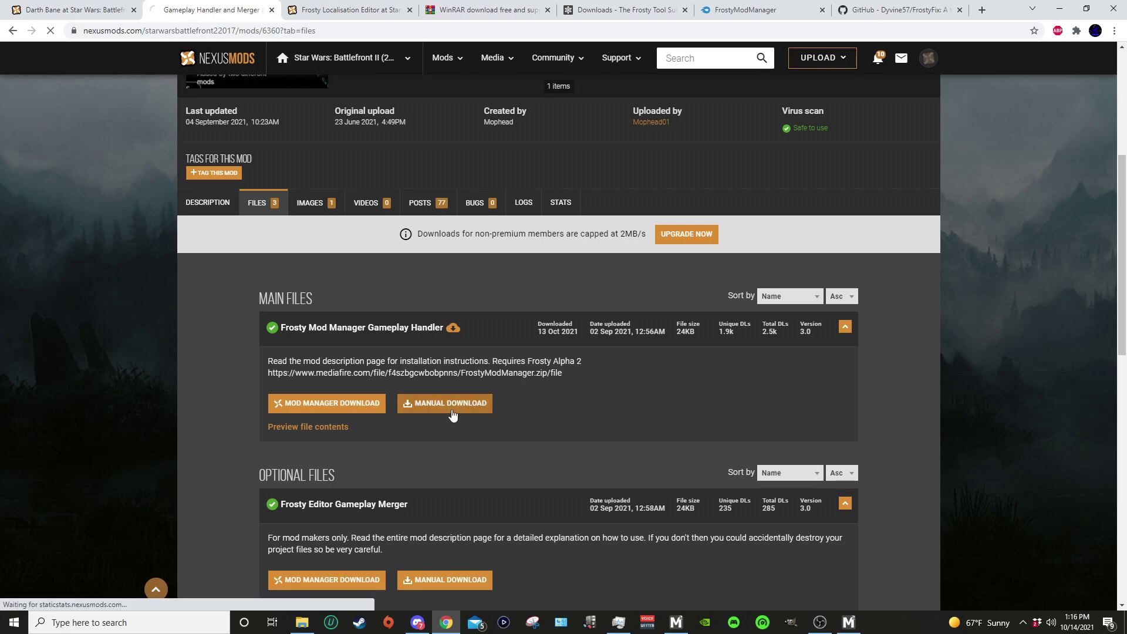
left_click(411, 403)
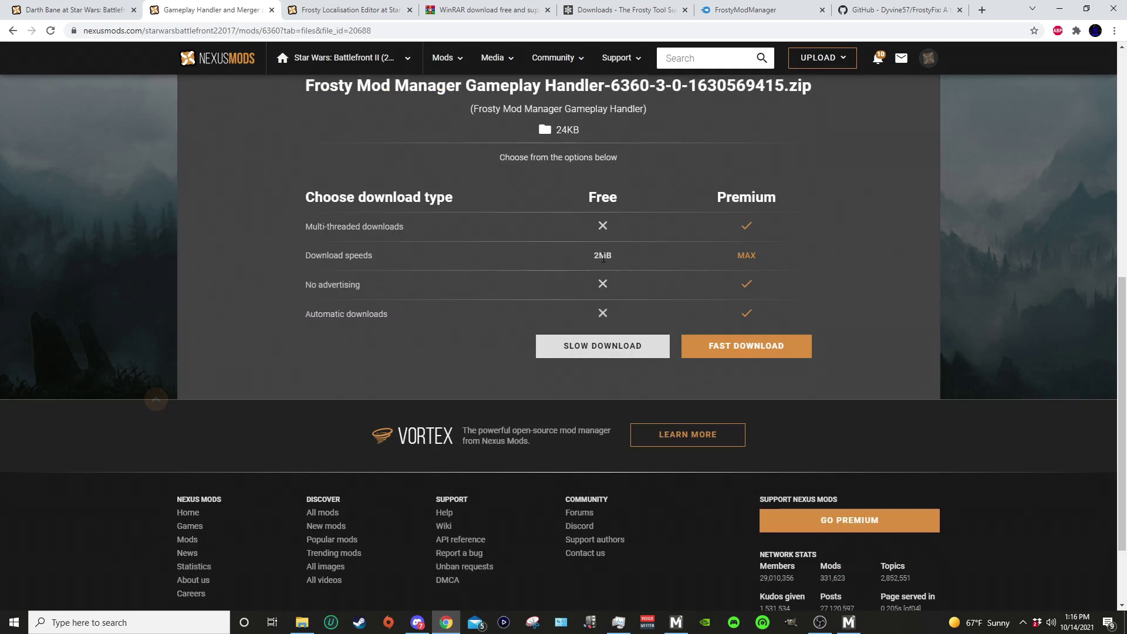
left_click(612, 343)
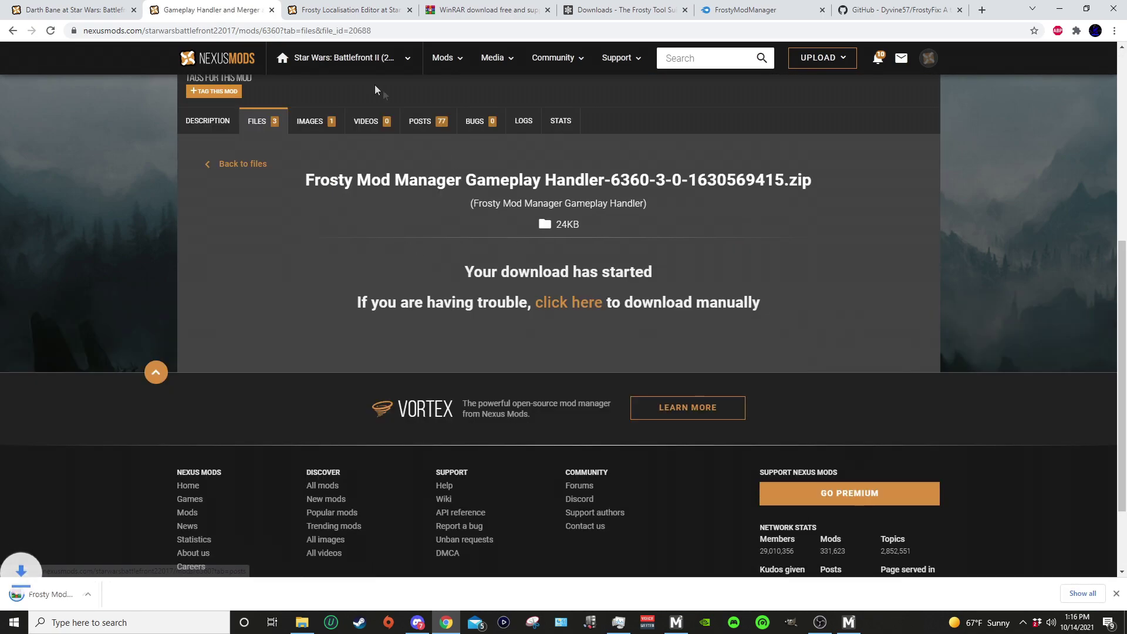
Download Frosty Mod Manager String Merger V3 manually with the free slow download, and minimize the browser.
left_click(325, 10)
scroll(527, 242, "down", 2)
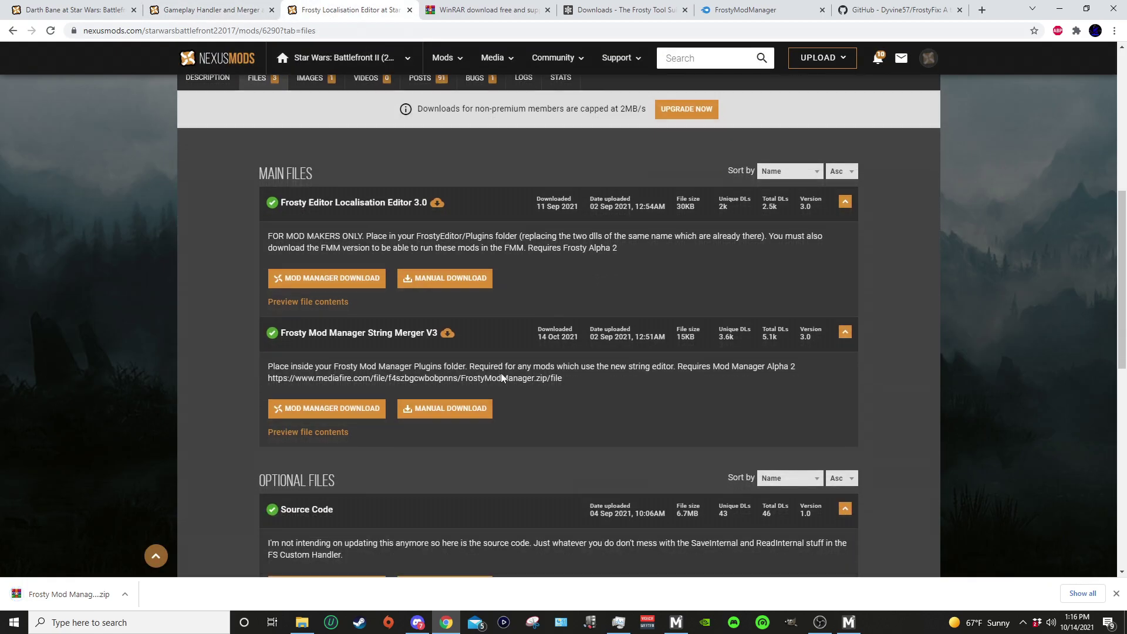
left_click(440, 411)
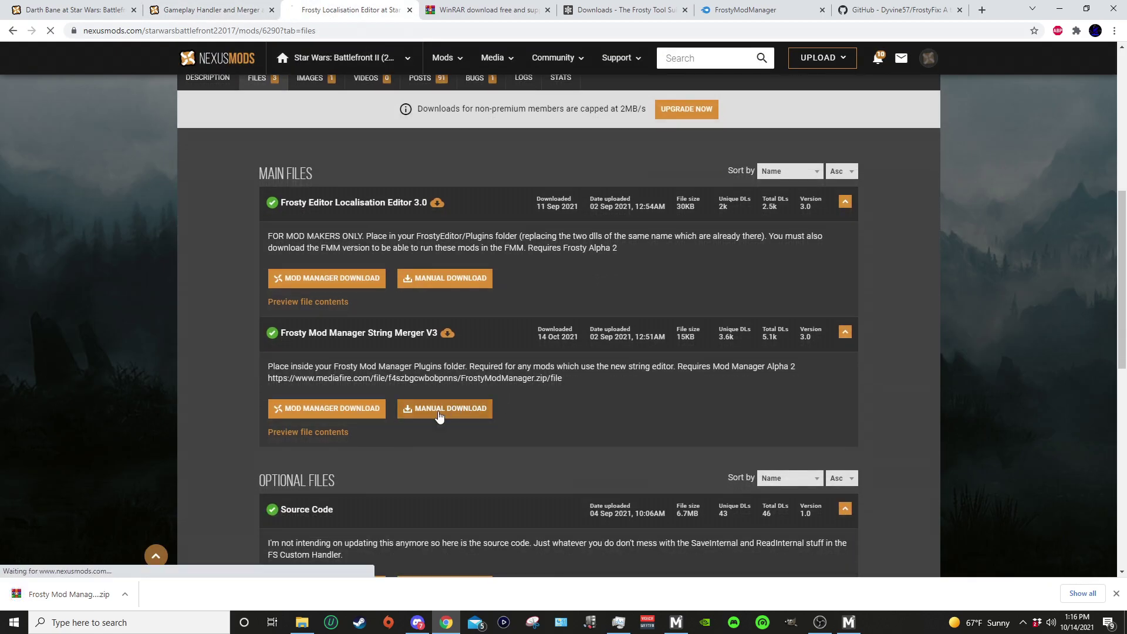
scroll(448, 404, "down", 7)
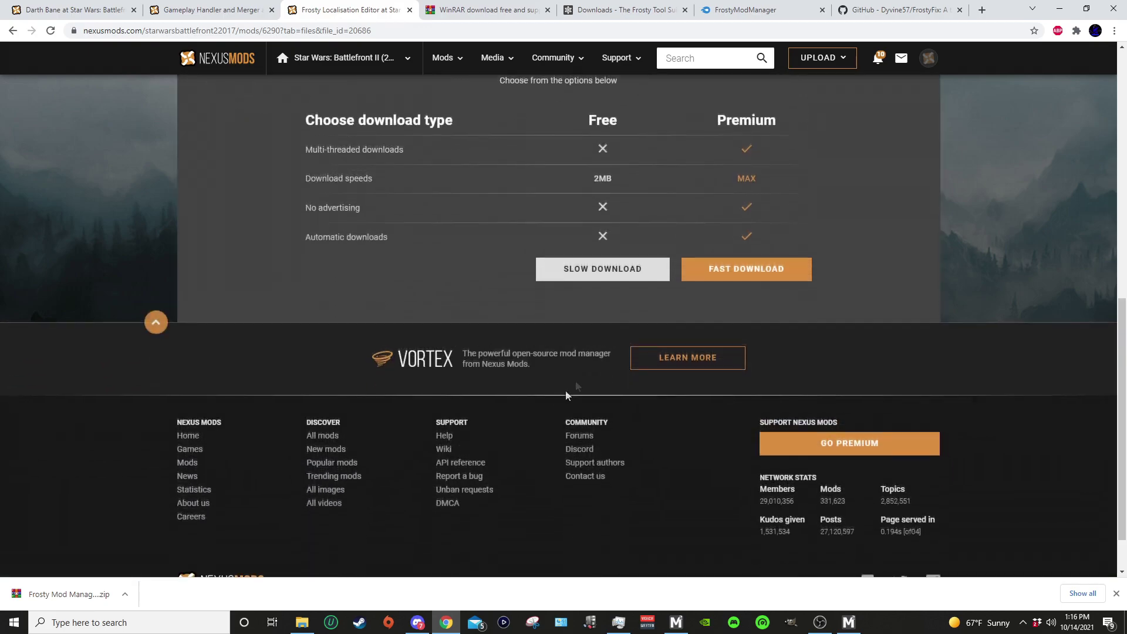
left_click(531, 265)
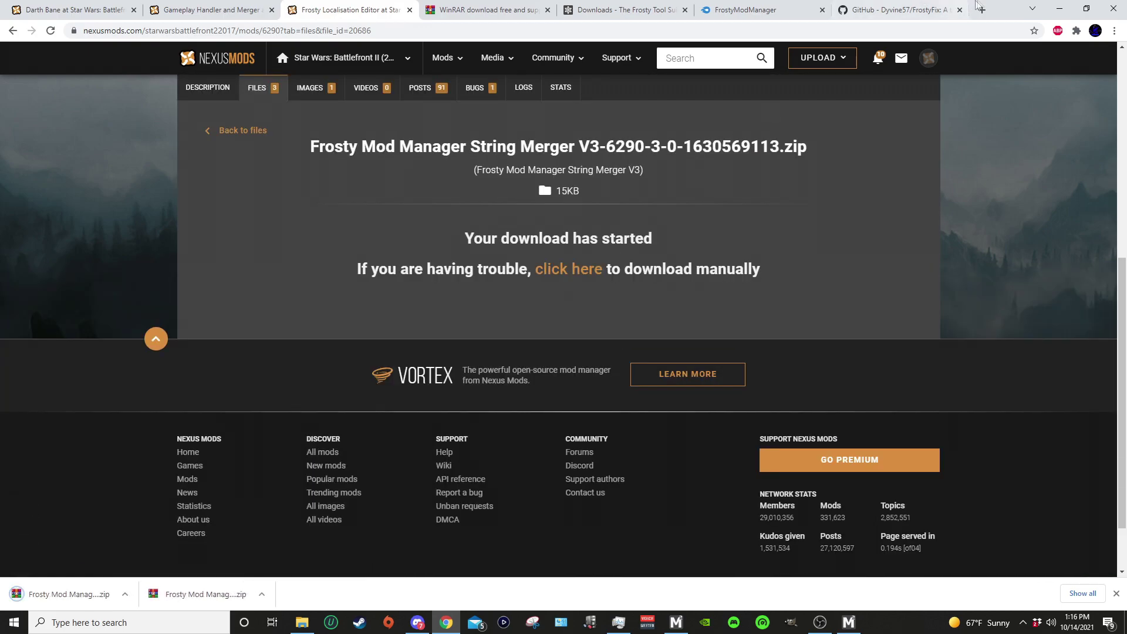
left_click(1049, 8)
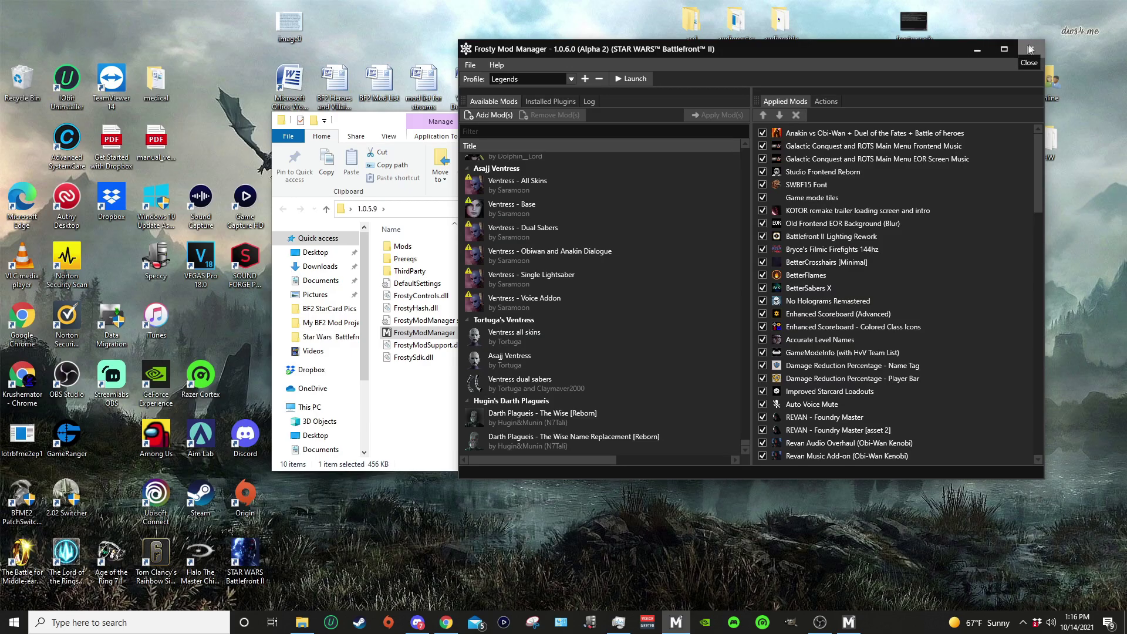
Put away the open windows and open the Plugins folder inside the desktop's FrostyModManagerAlpha2 folder.
left_click(991, 52)
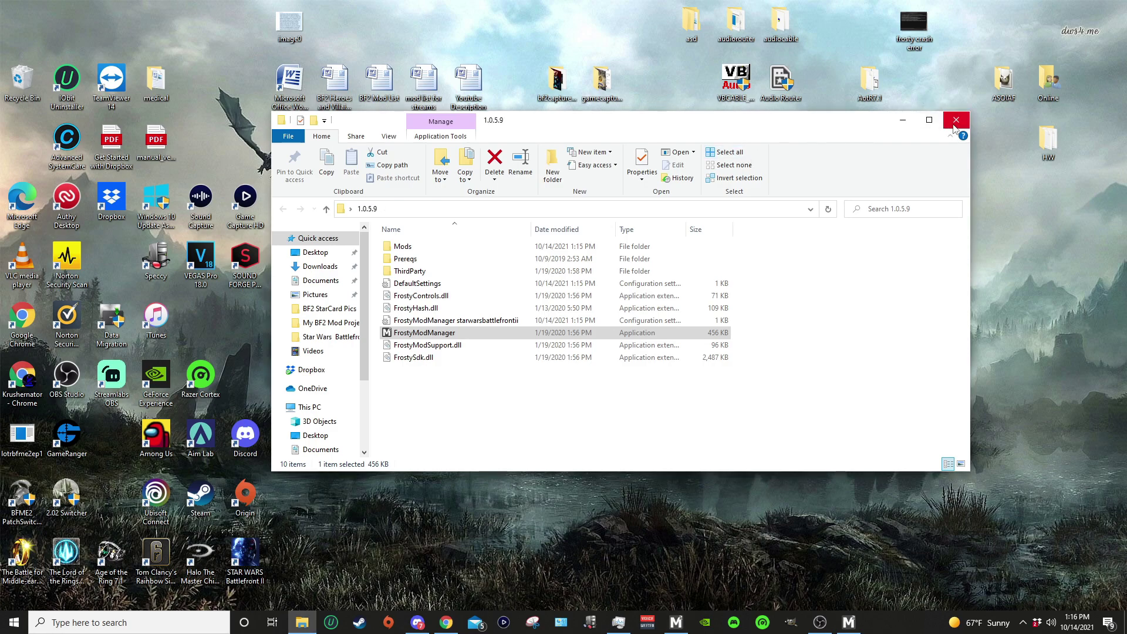
key("super+d")
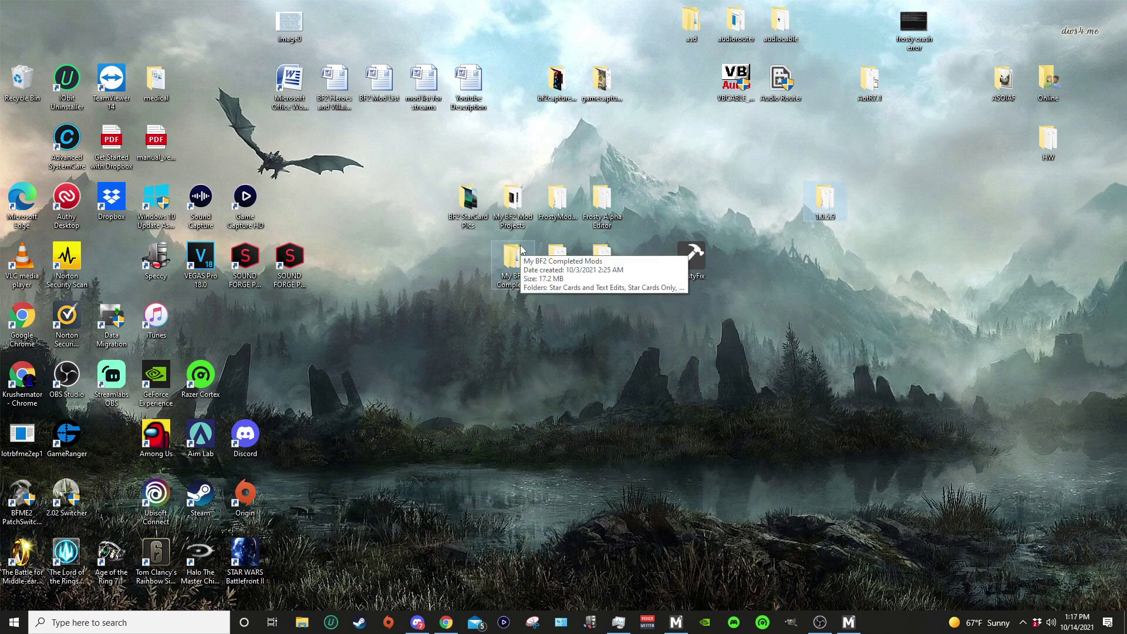
double_click(557, 193)
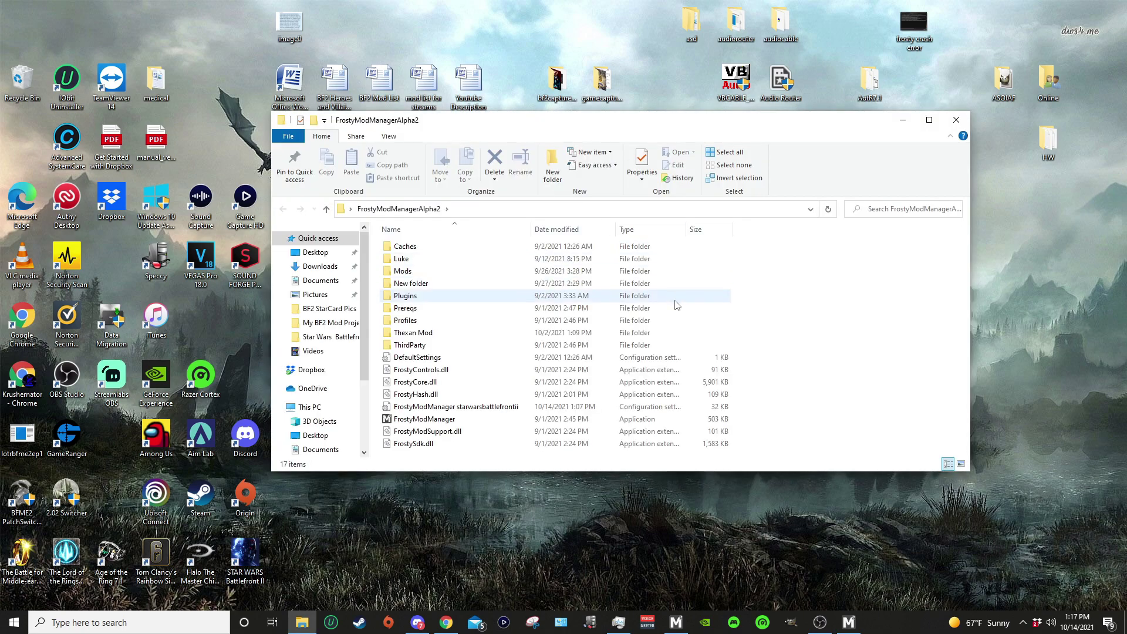
double_click(425, 295)
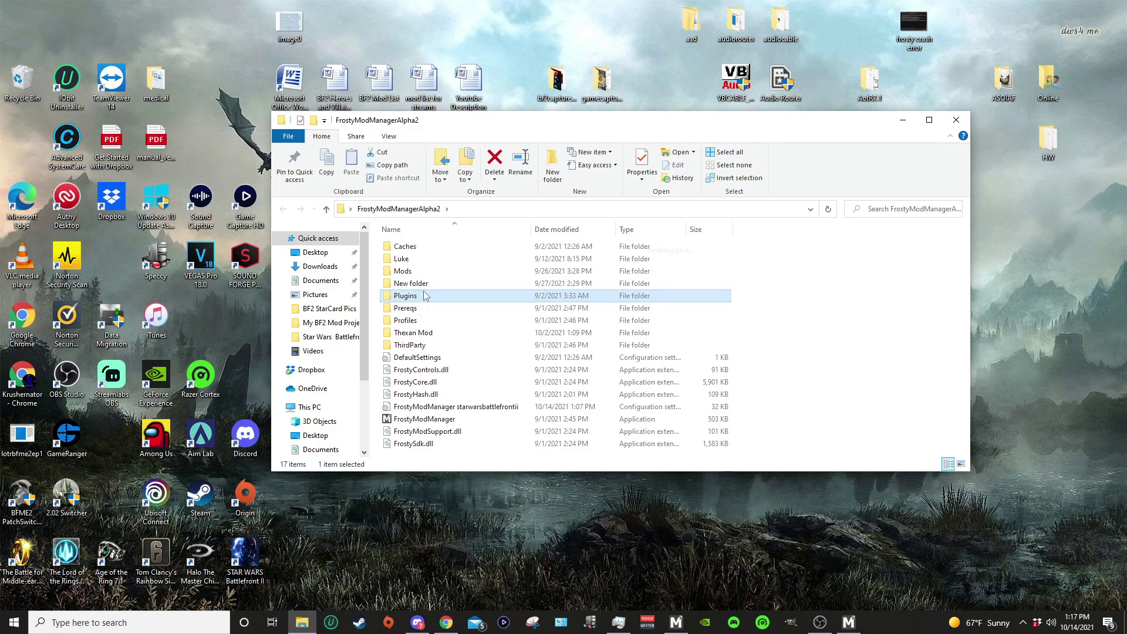
left_click_drag(608, 126, 756, 58)
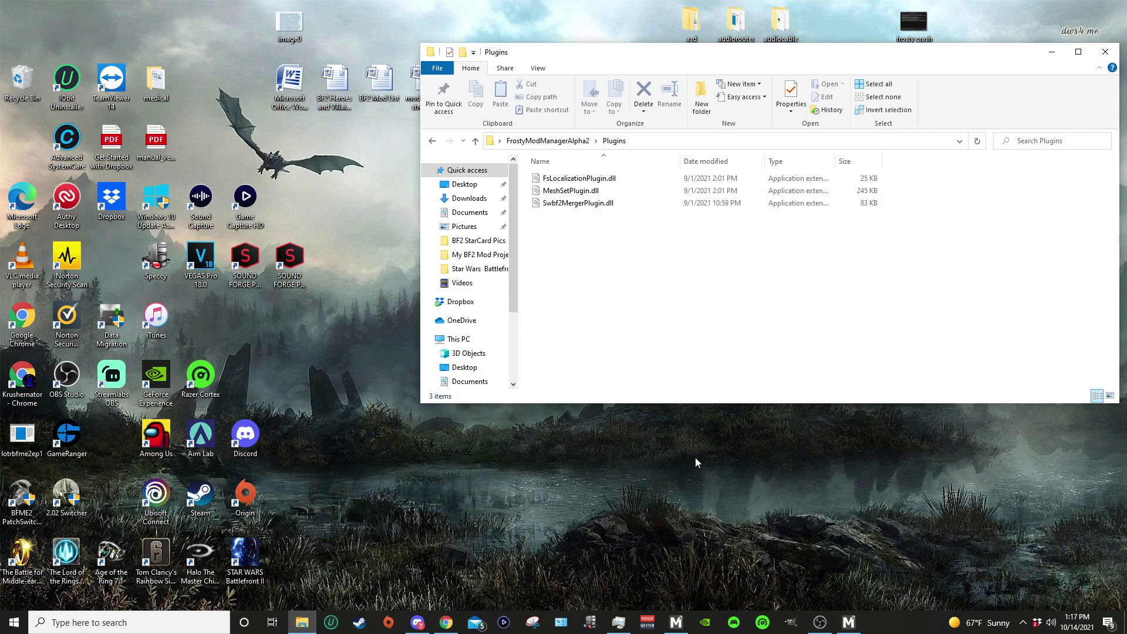
Open the downloaded String Merger V3 and Gameplay Handler archives from Chrome in WinRAR, alongside the Plugins folder.
mouse_move(446, 622)
left_click(426, 536)
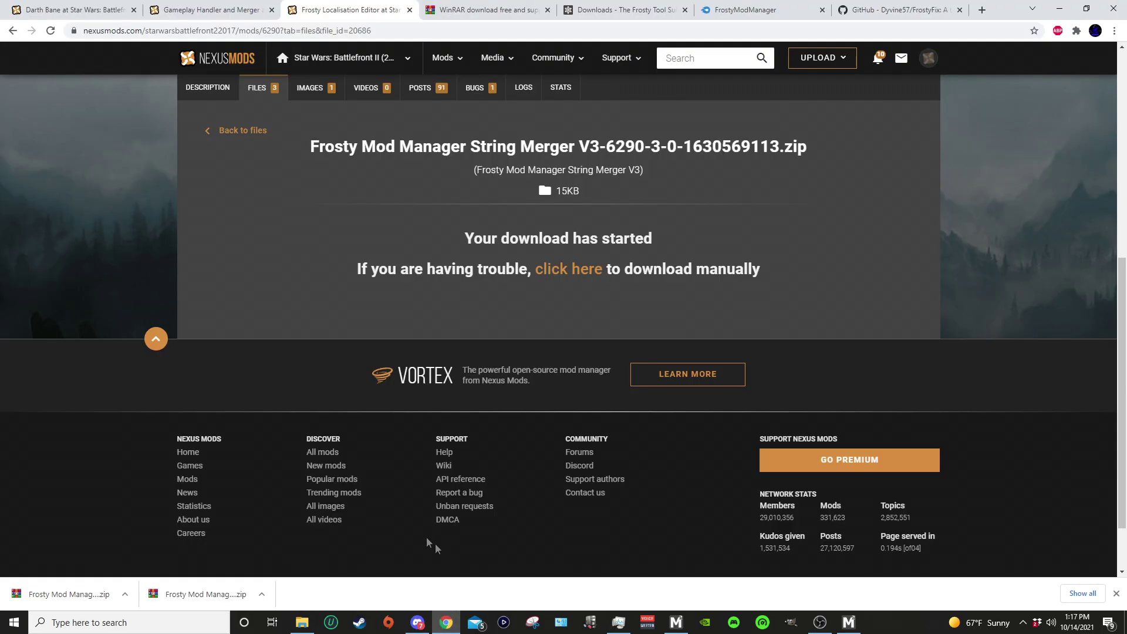
left_click(187, 595)
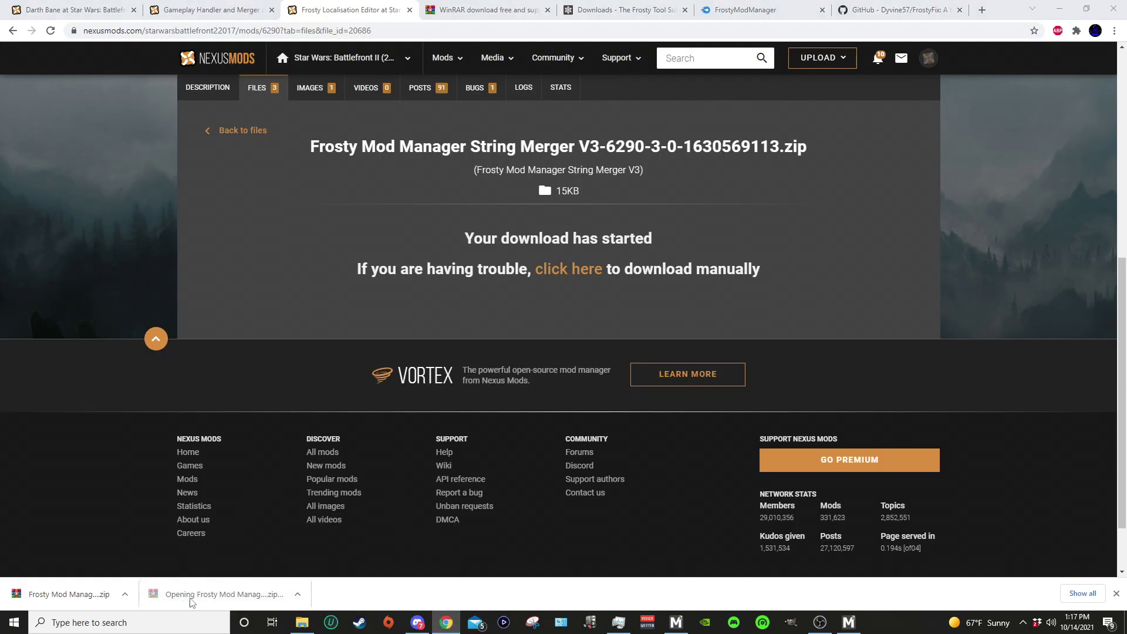
left_click(52, 605)
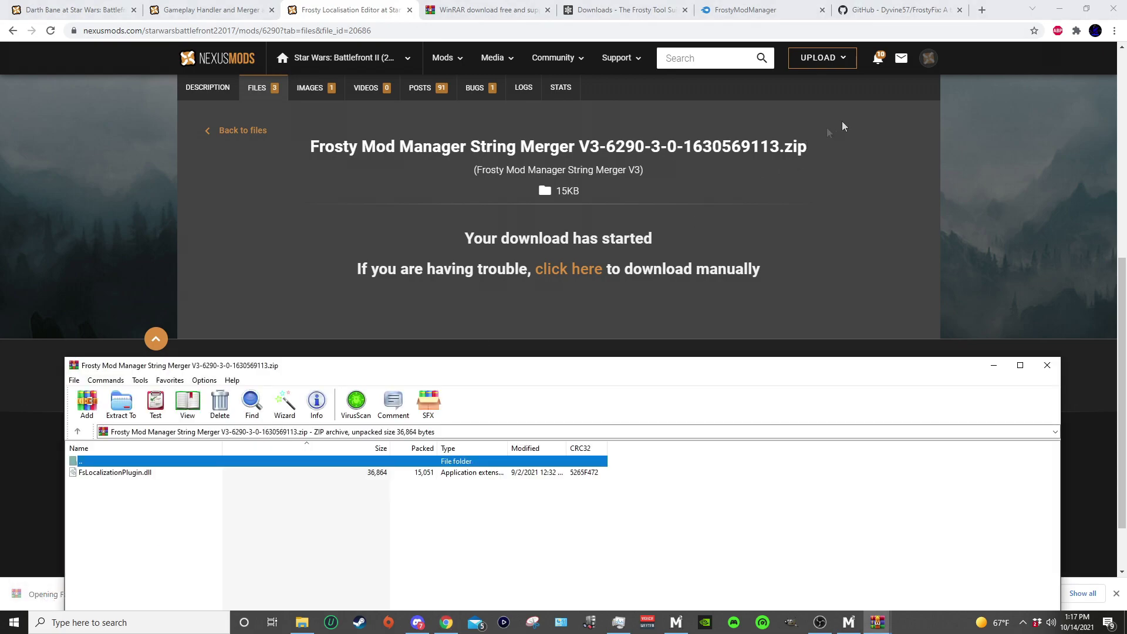
left_click(1060, 9)
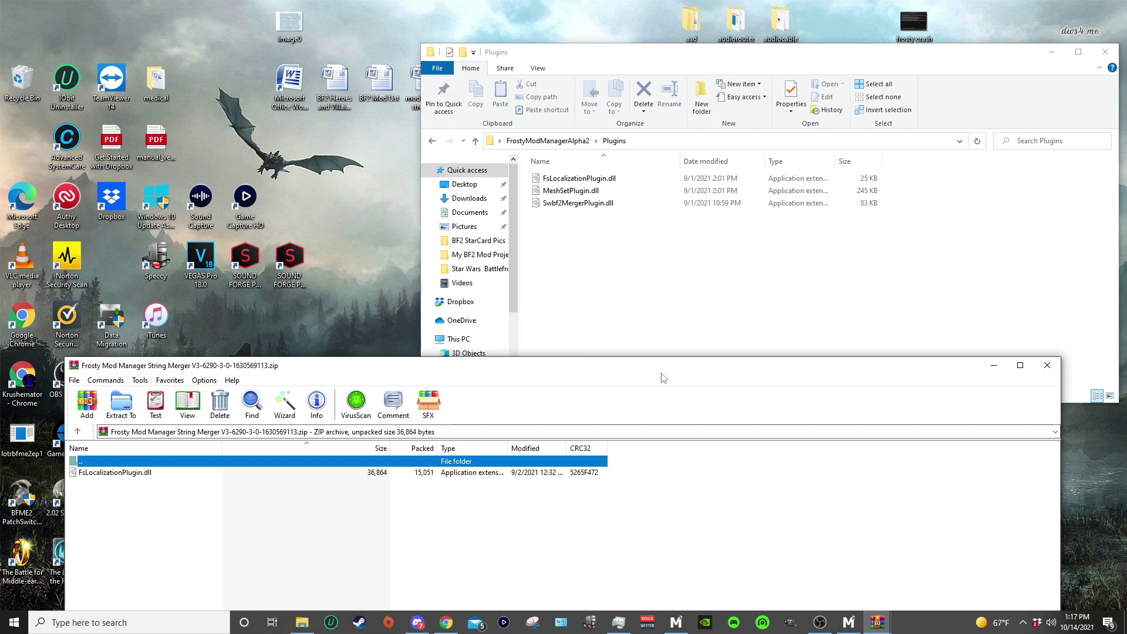
left_click_drag(663, 377, 577, 338)
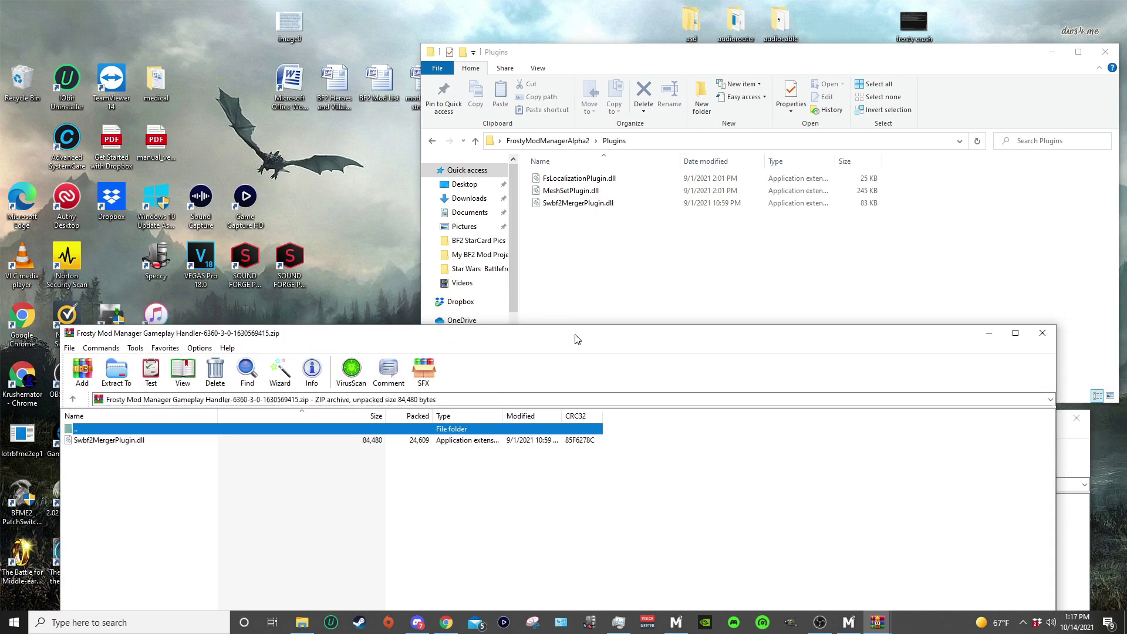
Select Swbf2MergerPlugin.dll and FsLocalizationPlugin.dll in their archives, and close both archives and the Plugins folder.
left_click_drag(108, 440, 556, 436)
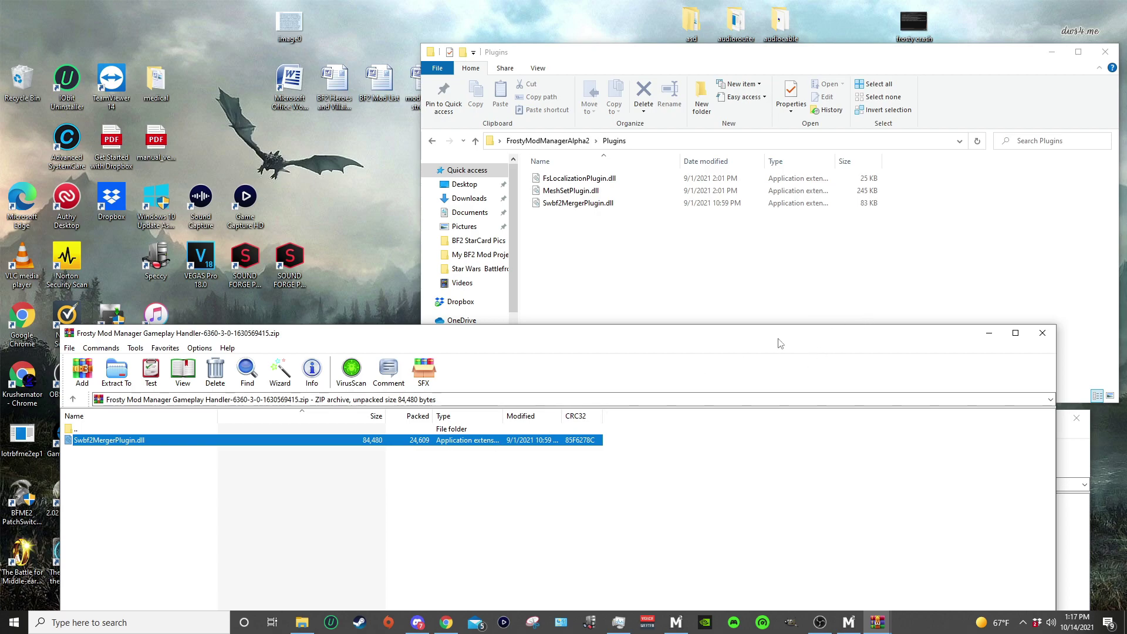
left_click_drag(381, 333, 350, 500)
left_click(591, 445)
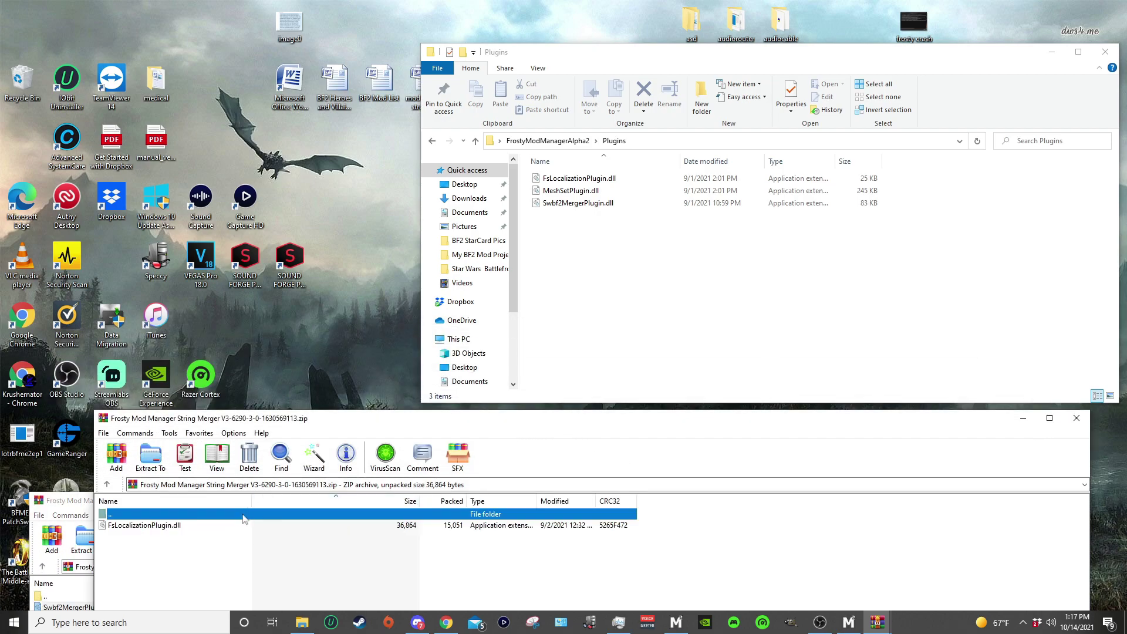
left_click(180, 528)
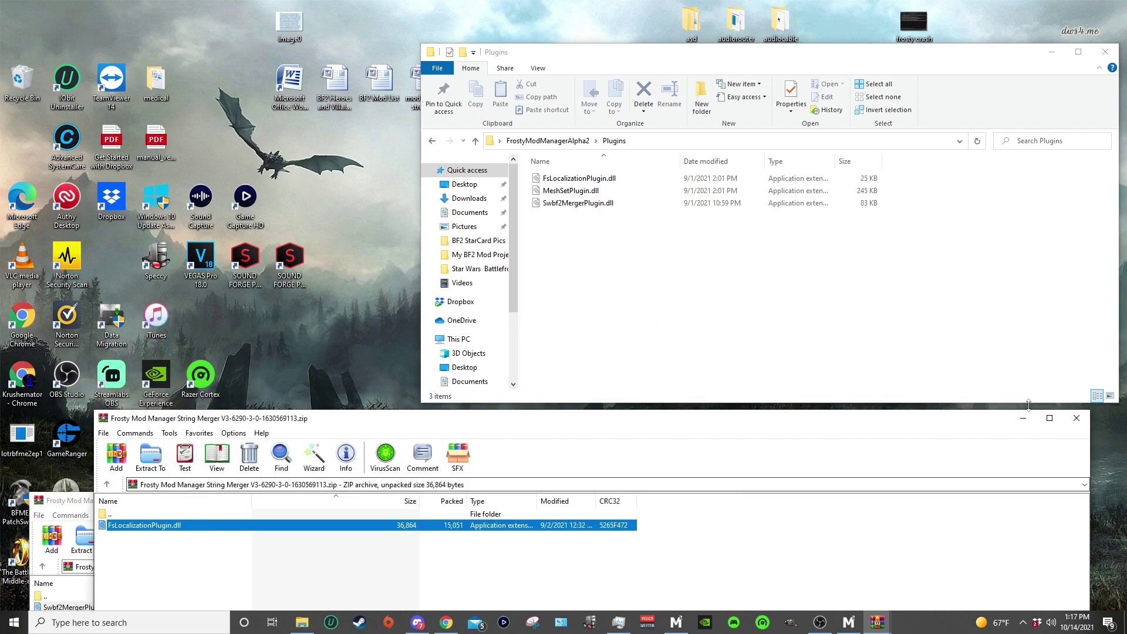
left_click(1077, 422)
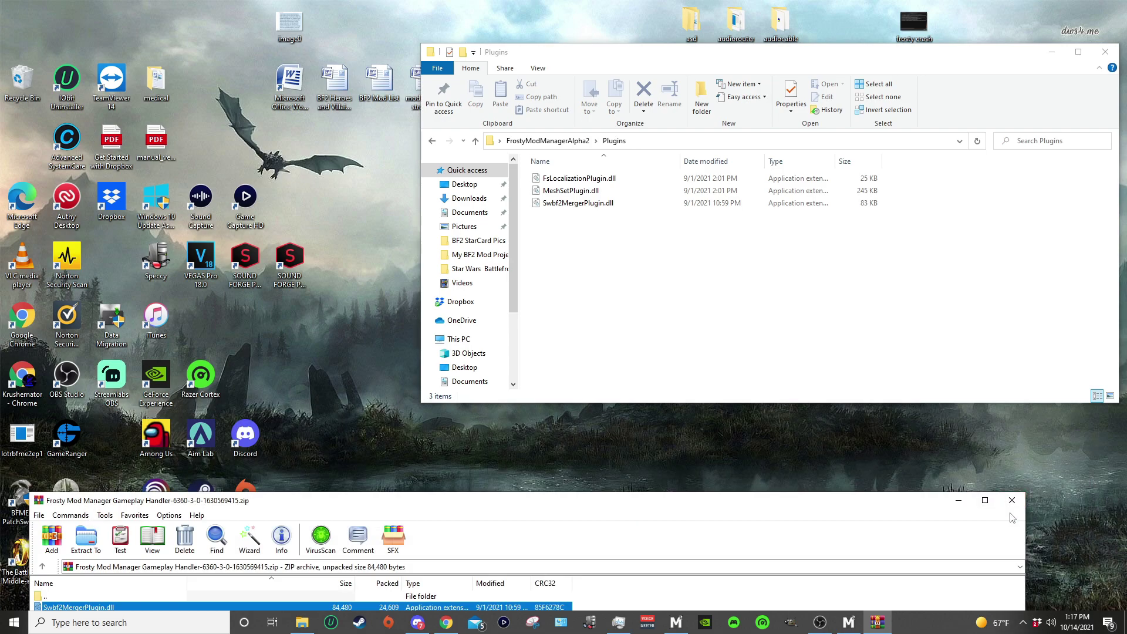
left_click(1016, 500)
left_click_drag(984, 60, 950, 54)
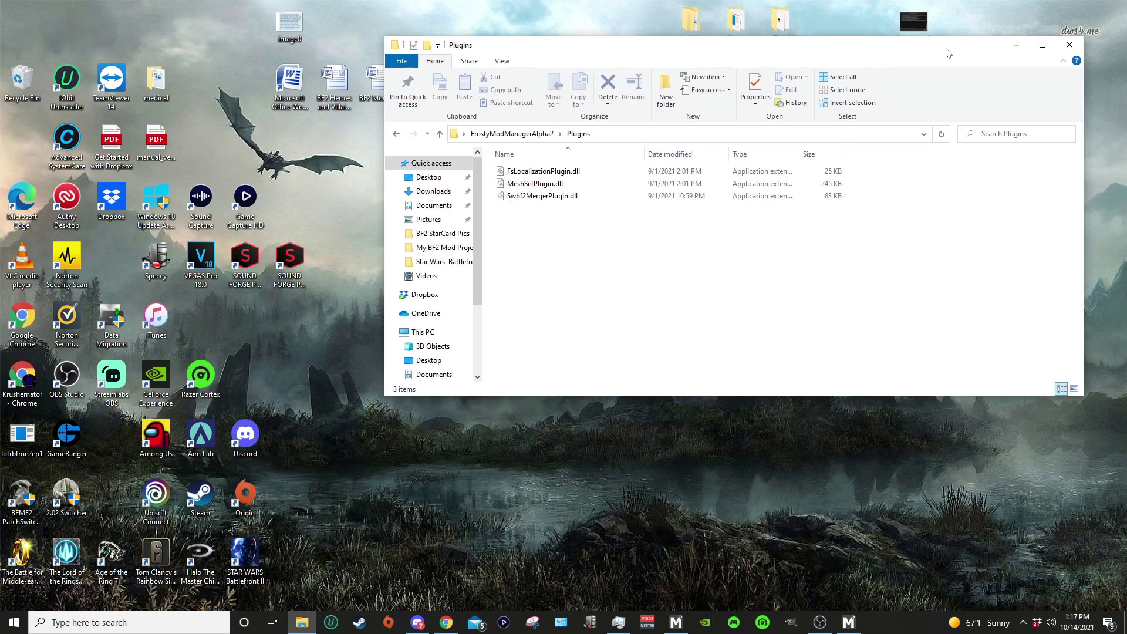
left_click(1071, 44)
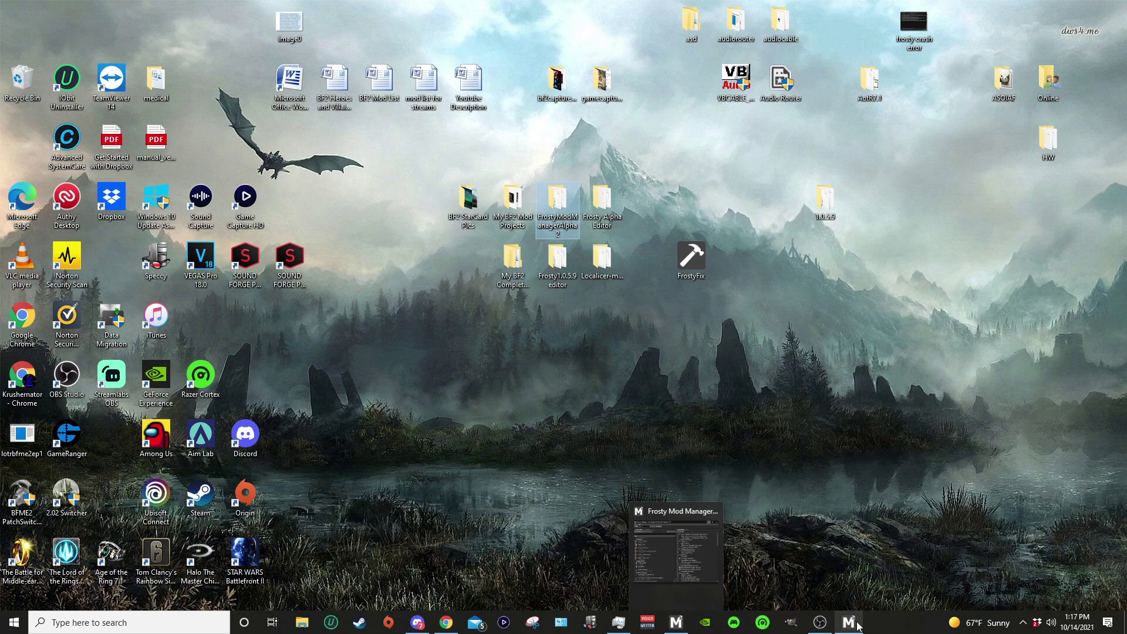
Switch to Chrome and open The Black Panther from today's new Star Wars: Battlefront II mods on Nexus Mods.
left_click(855, 625)
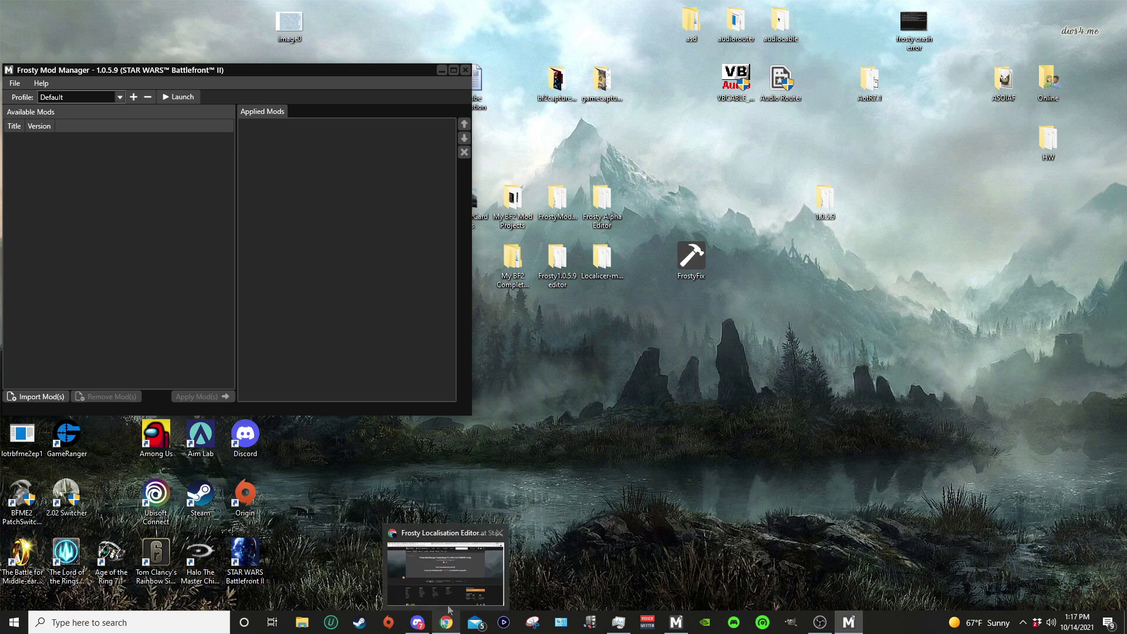
mouse_move(446, 622)
left_click(467, 548)
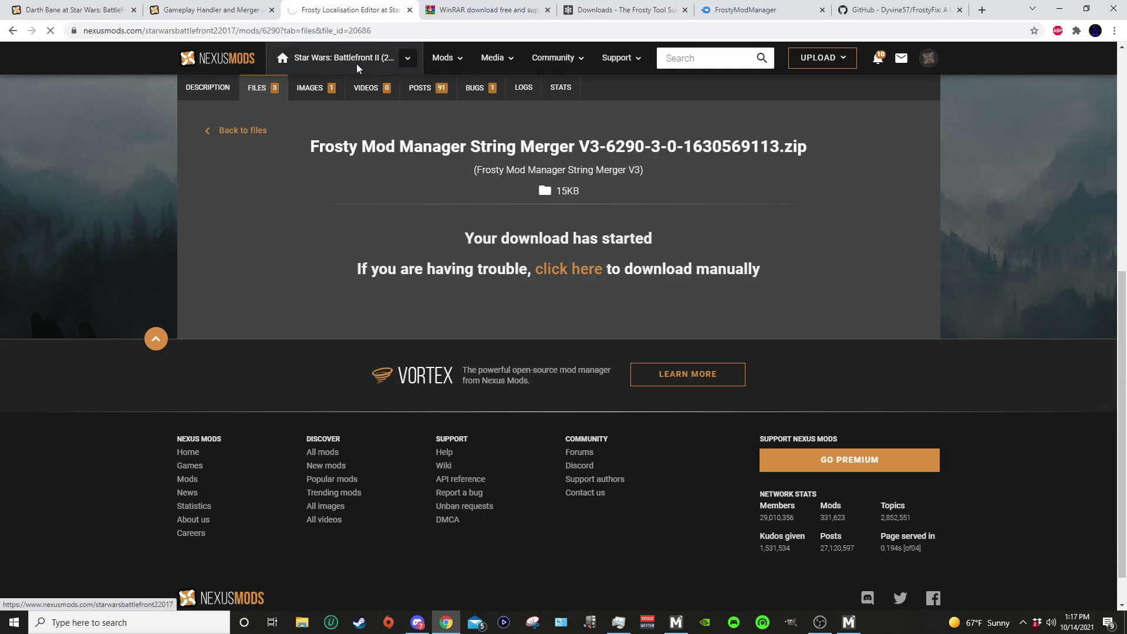
scroll(431, 137, "down", 3)
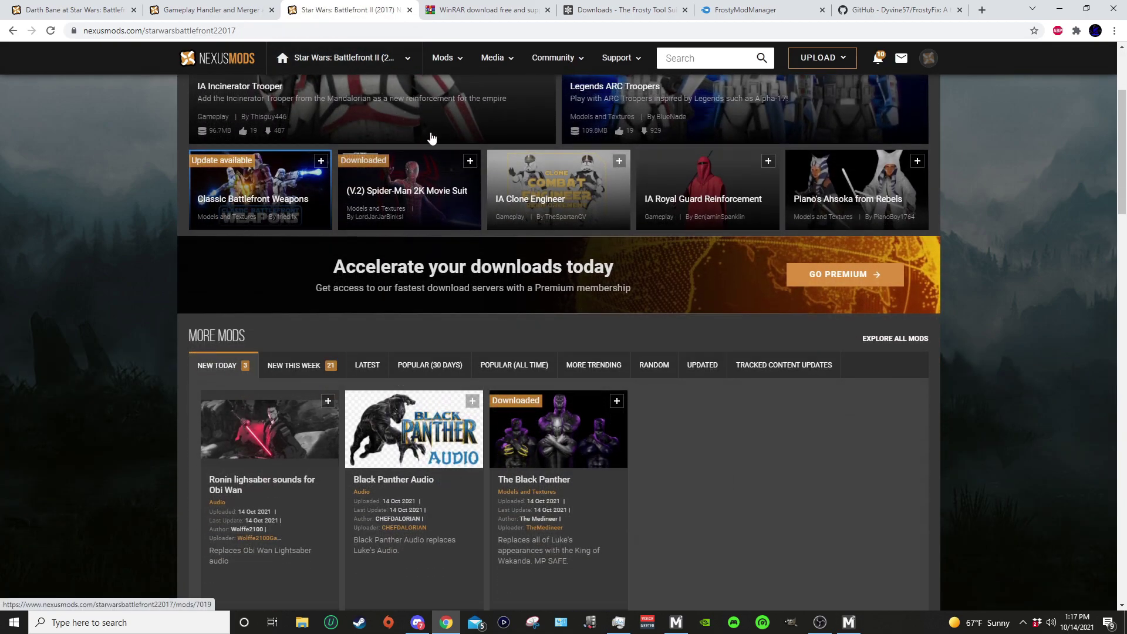
scroll(420, 187, "down", 2)
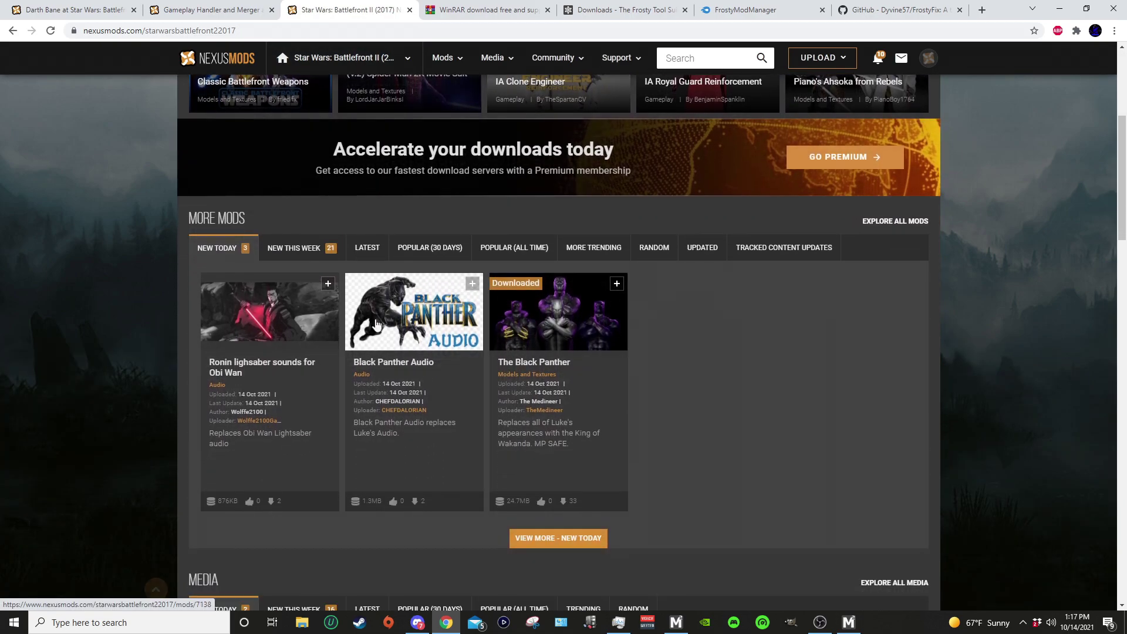
left_click(554, 362)
Download The Black Panther main file manually, using the free slow download.
scroll(640, 302, "down", 3)
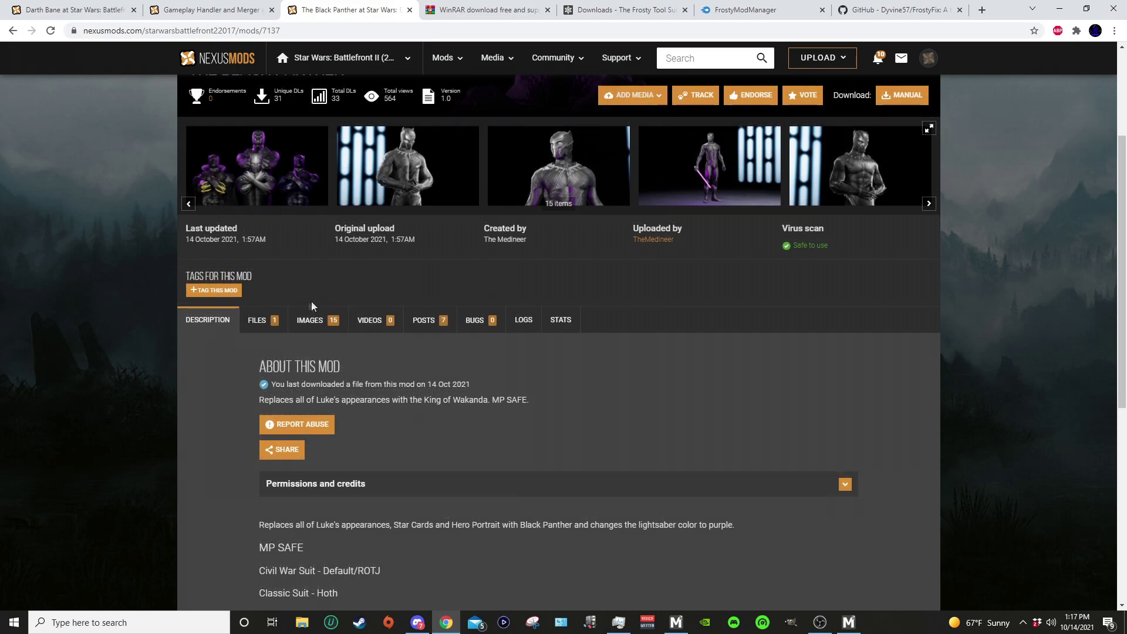
scroll(415, 280, "down", 3)
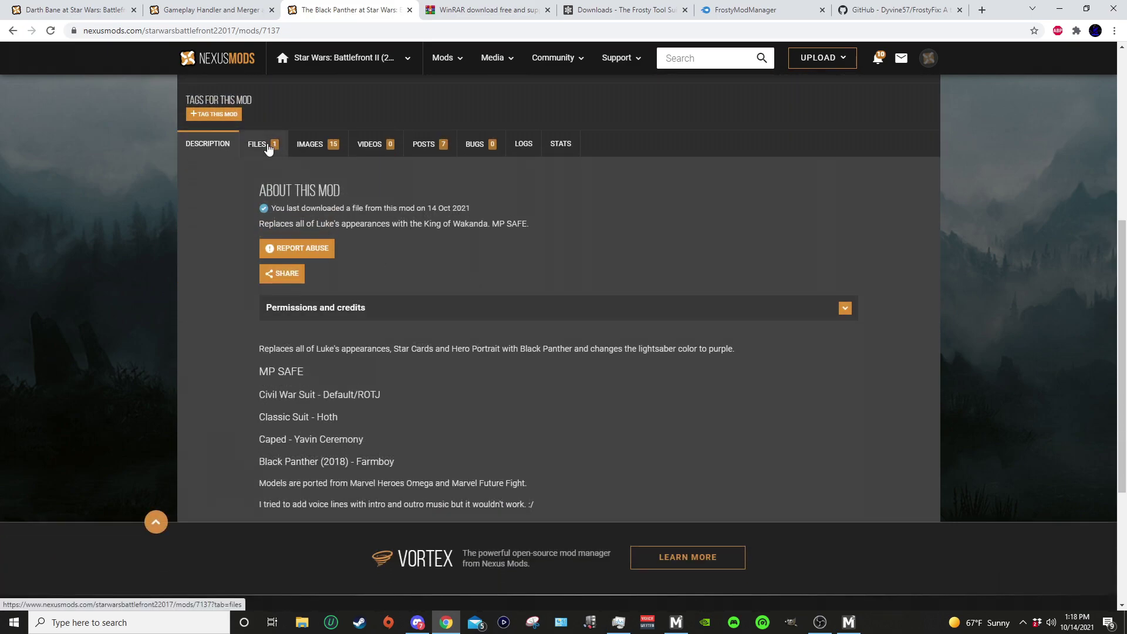
left_click(268, 147)
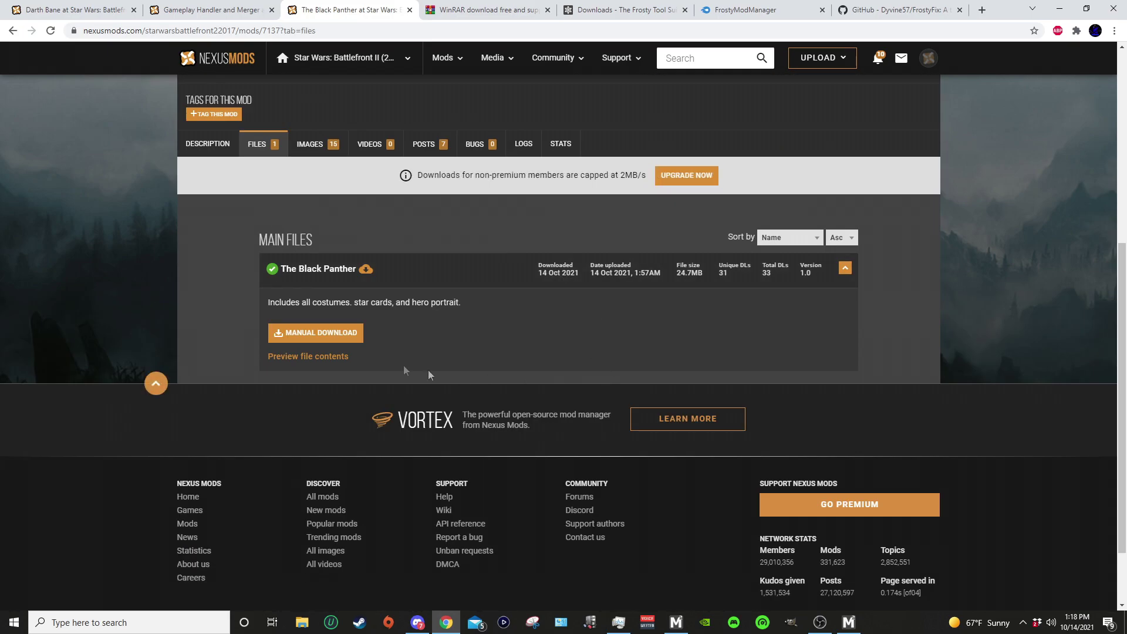
left_click(323, 334)
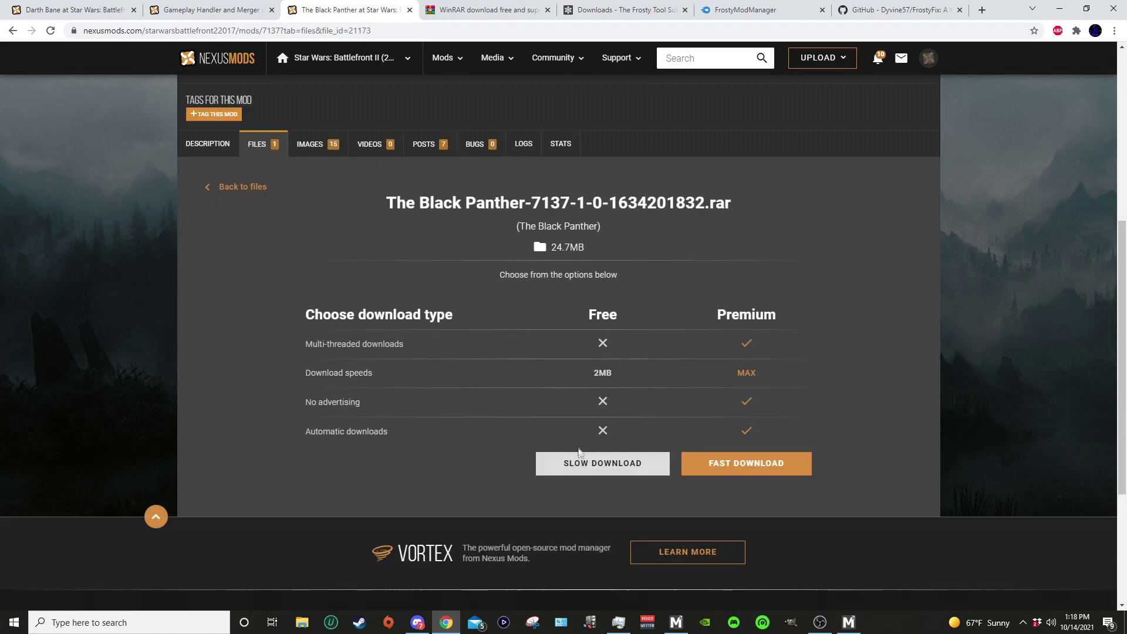
left_click(579, 453)
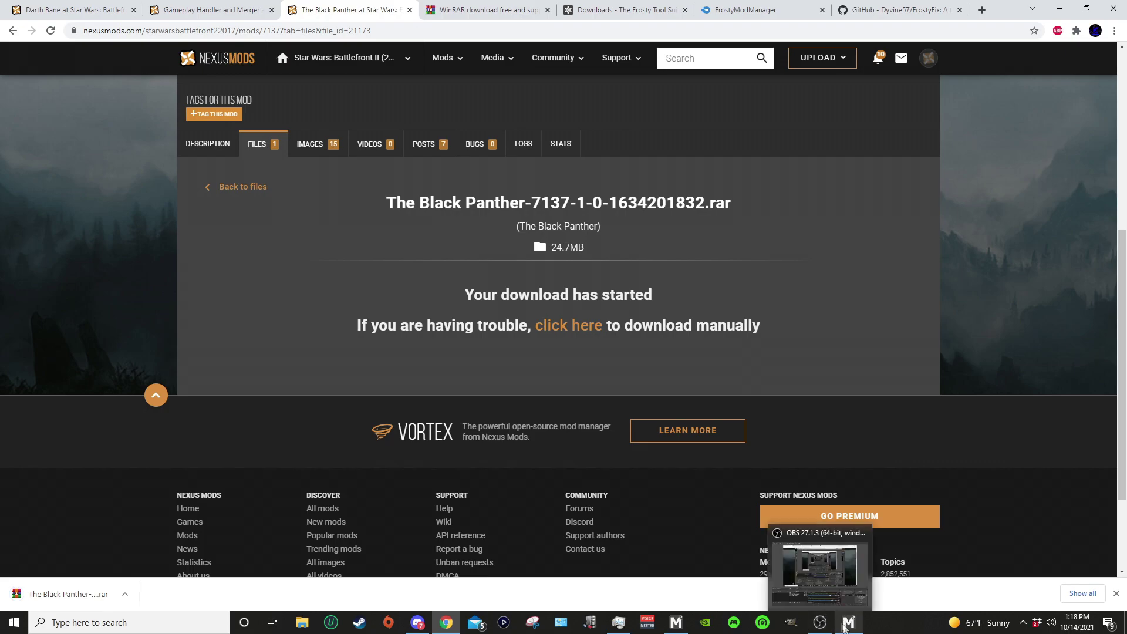
Switch to Frosty Mod Manager 1.0.5.9, import The Black Panther archive from Downloads, and apply the mod to the Default profile.
left_click(844, 598)
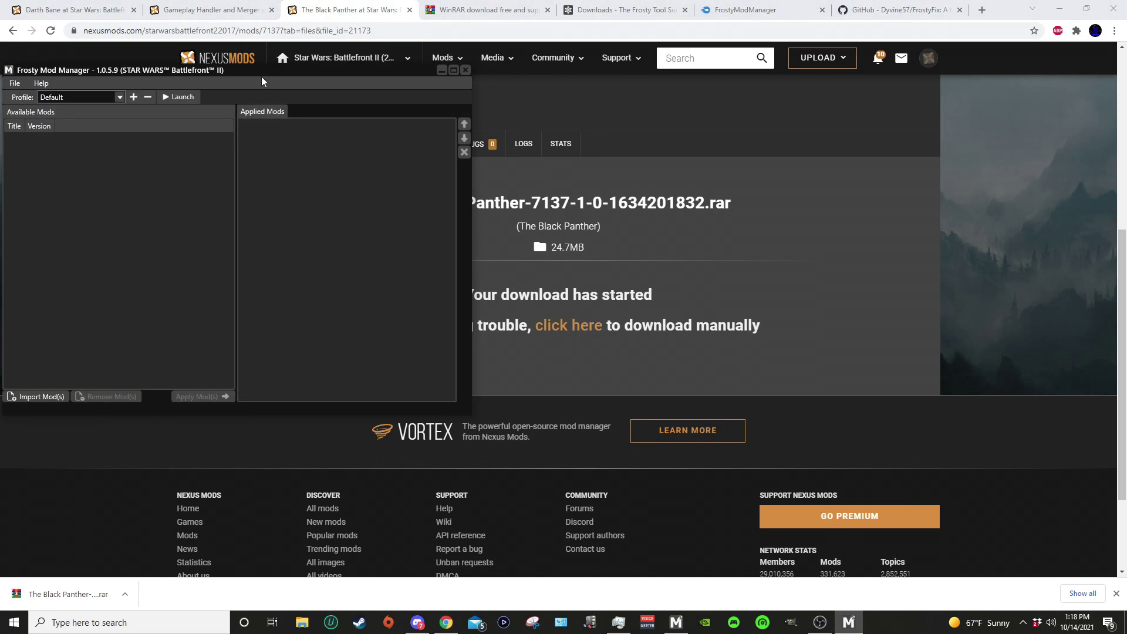
left_click_drag(276, 72, 353, 81)
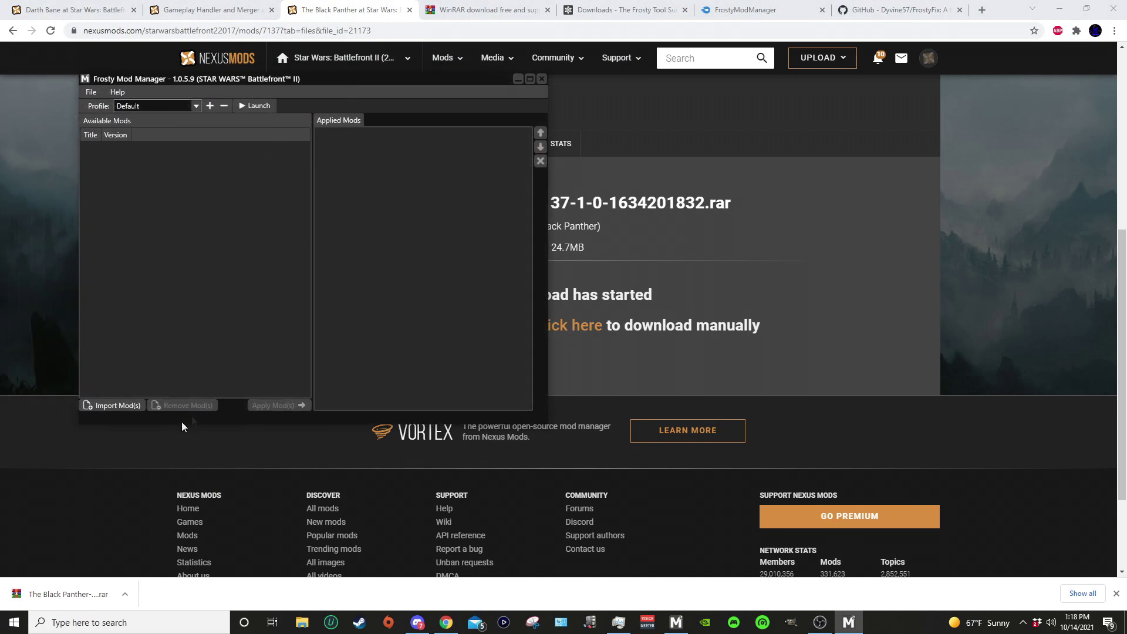
left_click(111, 406)
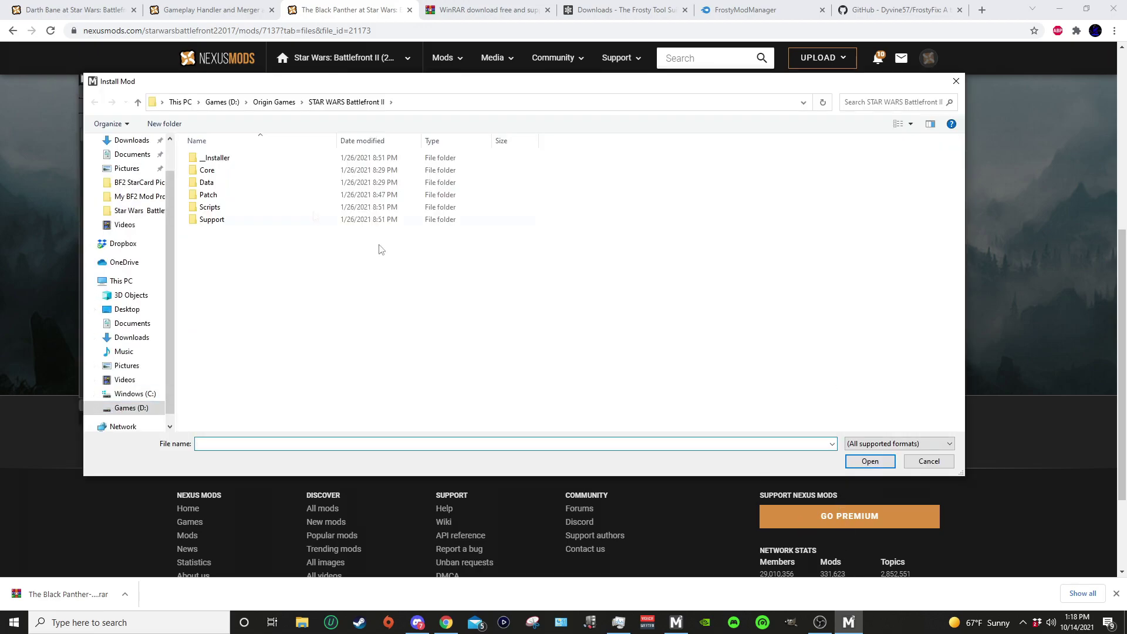
scroll(128, 179, "up", 1)
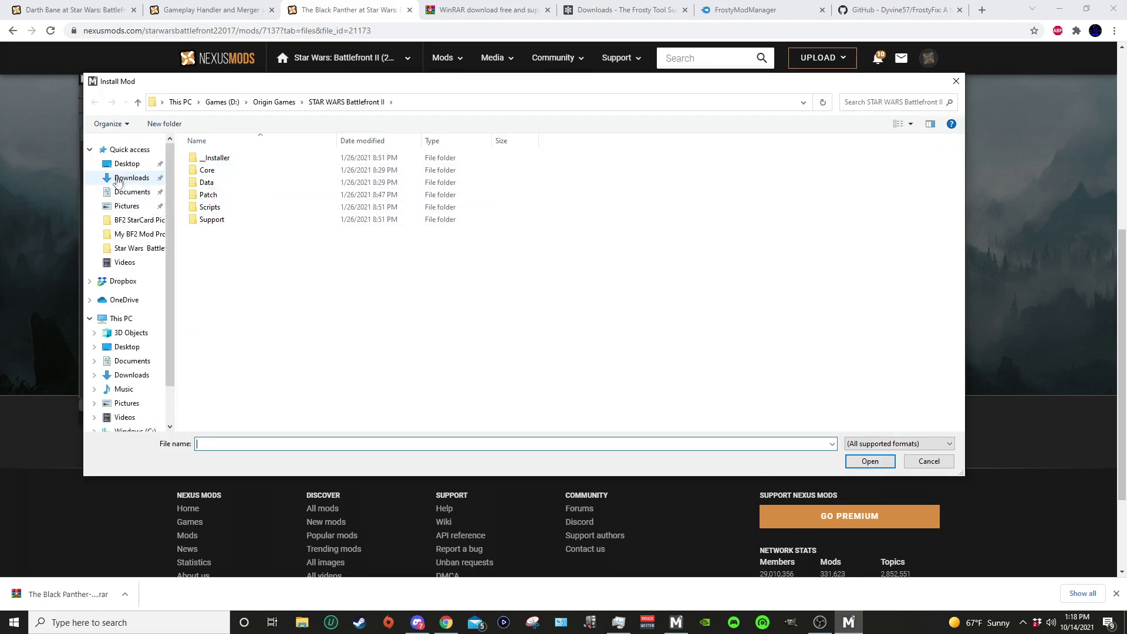
left_click(125, 179)
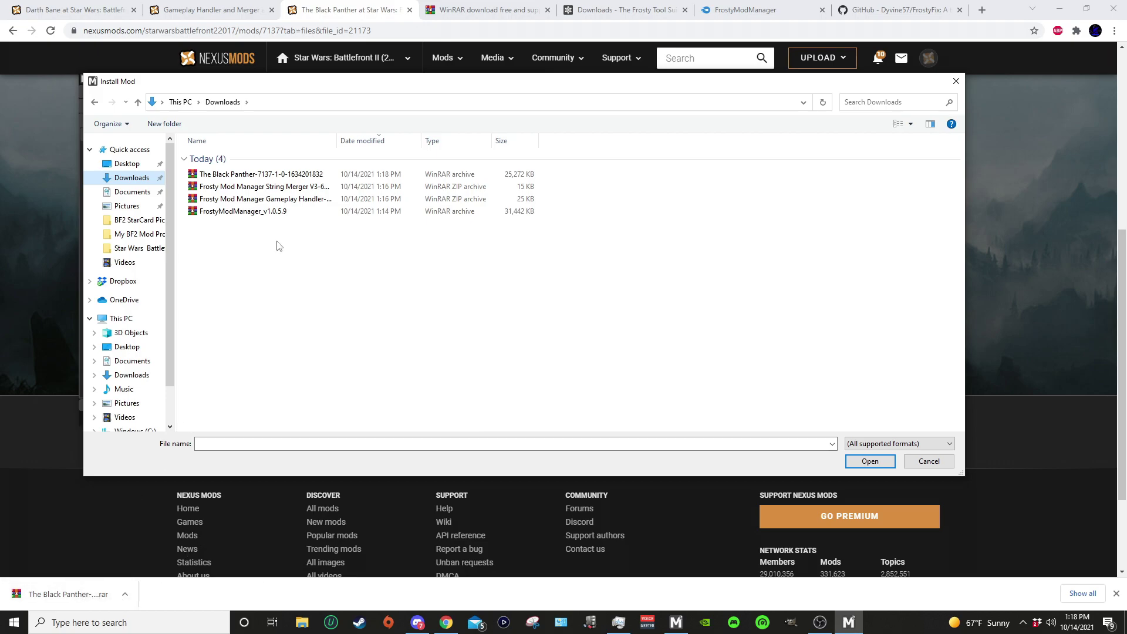
double_click(290, 175)
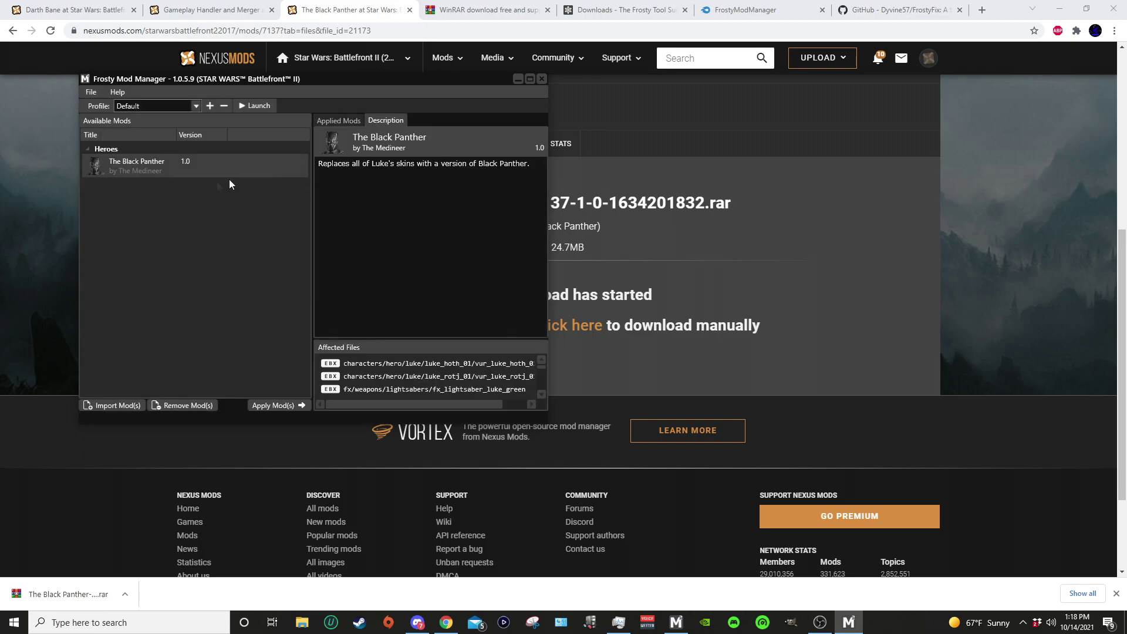
double_click(133, 161)
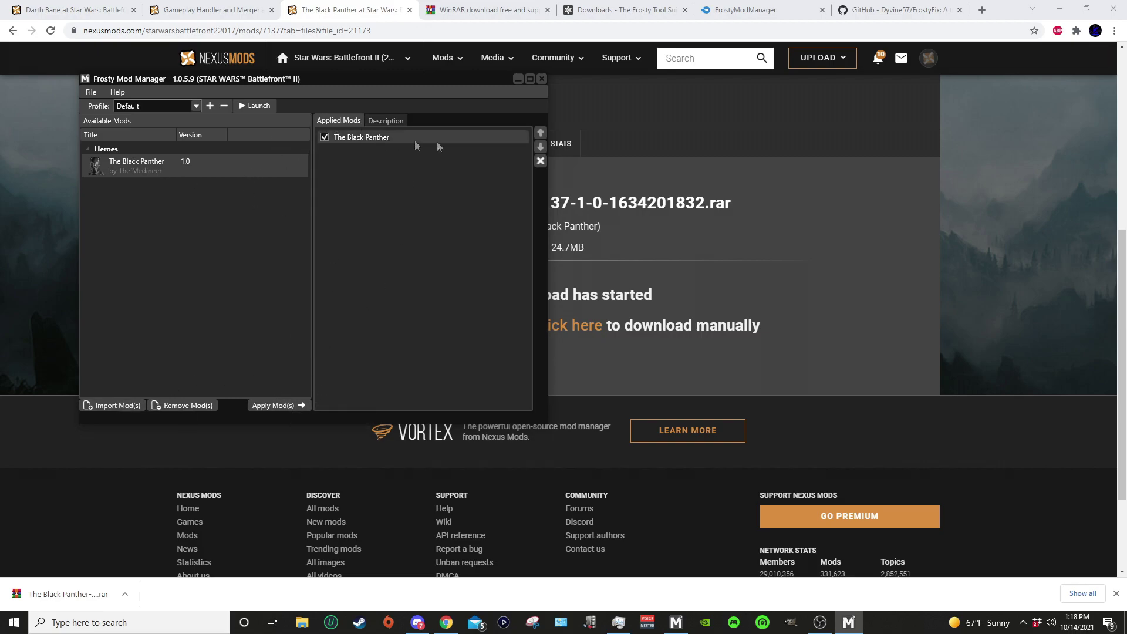
Remove The Black Panther from the applied mods and close Frosty Mod Manager 1.0.5.9.
left_click(541, 161)
left_click(541, 79)
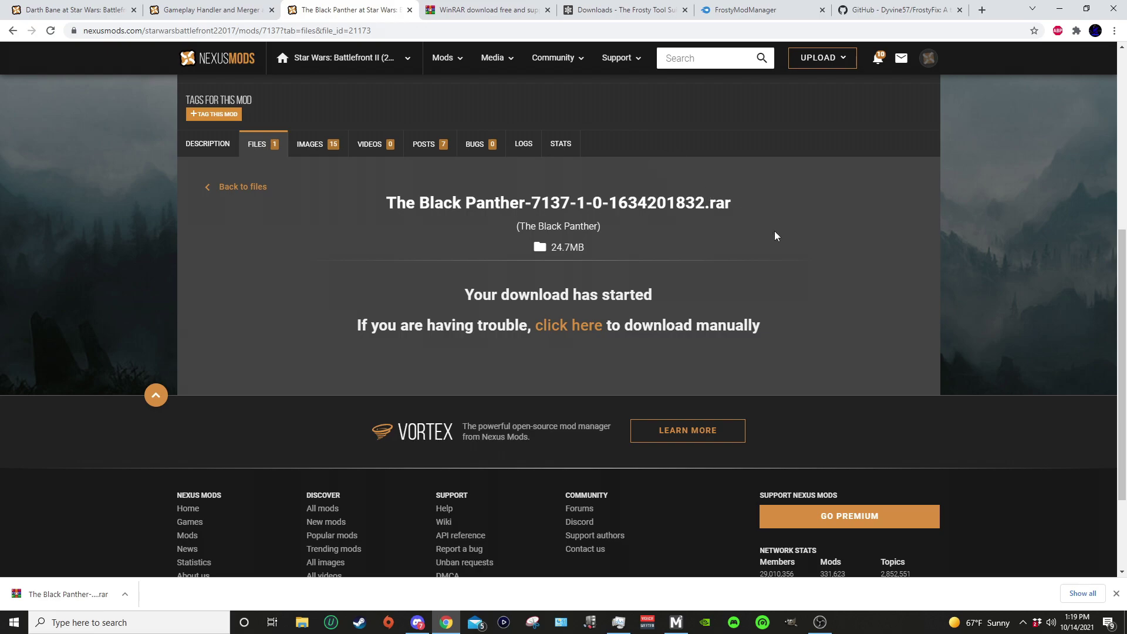
Bring up the Darth Bane mod page on Nexus Mods.
scroll(487, 185, "up", 5)
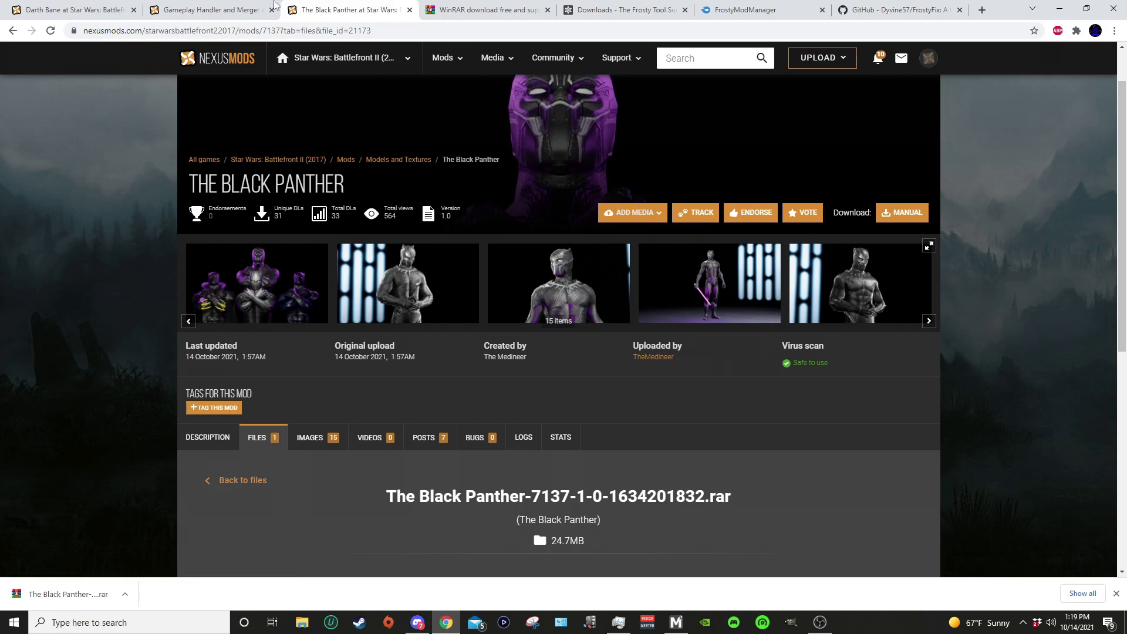
left_click(69, 12)
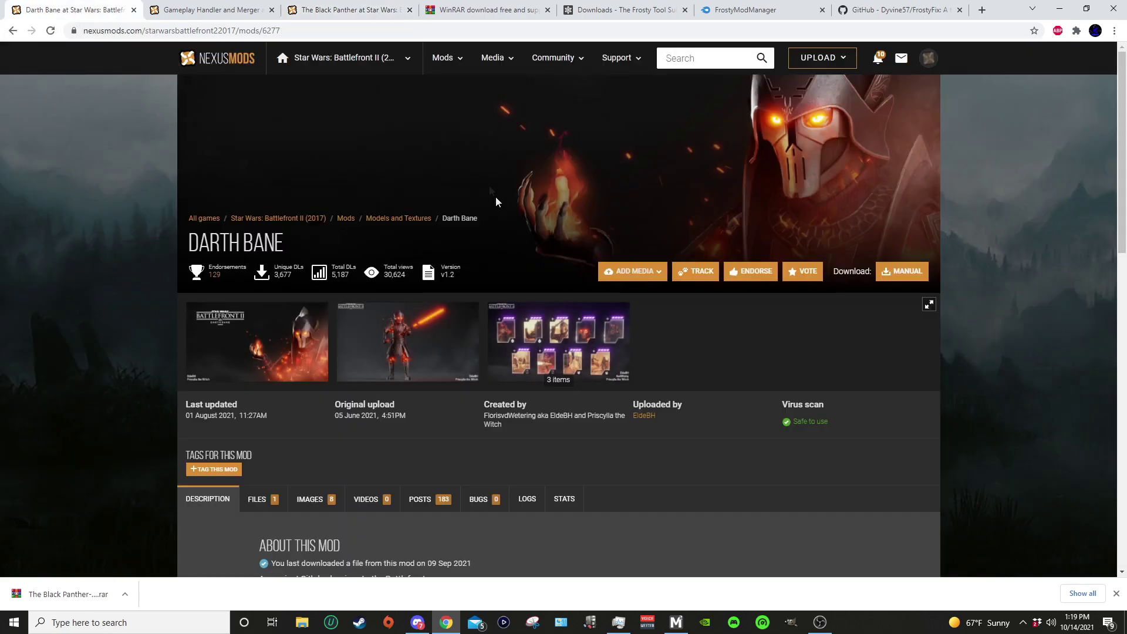
Go to the Star Wars: Battlefront II (2017) home page on Nexus Mods and browse its all-time most popular mods.
left_click(342, 65)
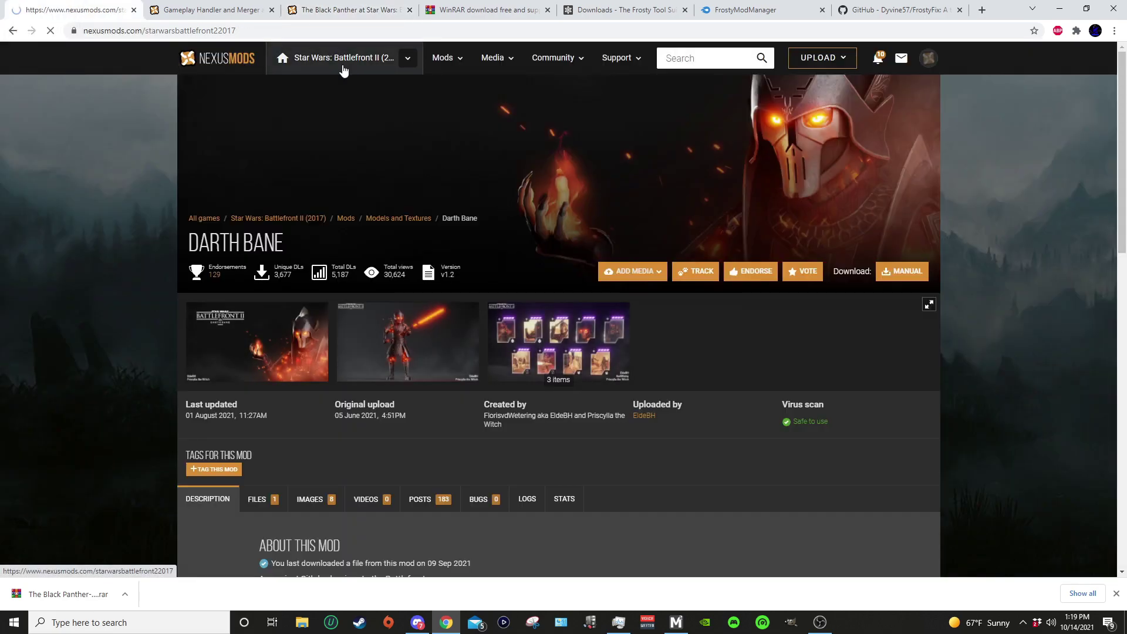
scroll(526, 382, "down", 3)
left_click(516, 366)
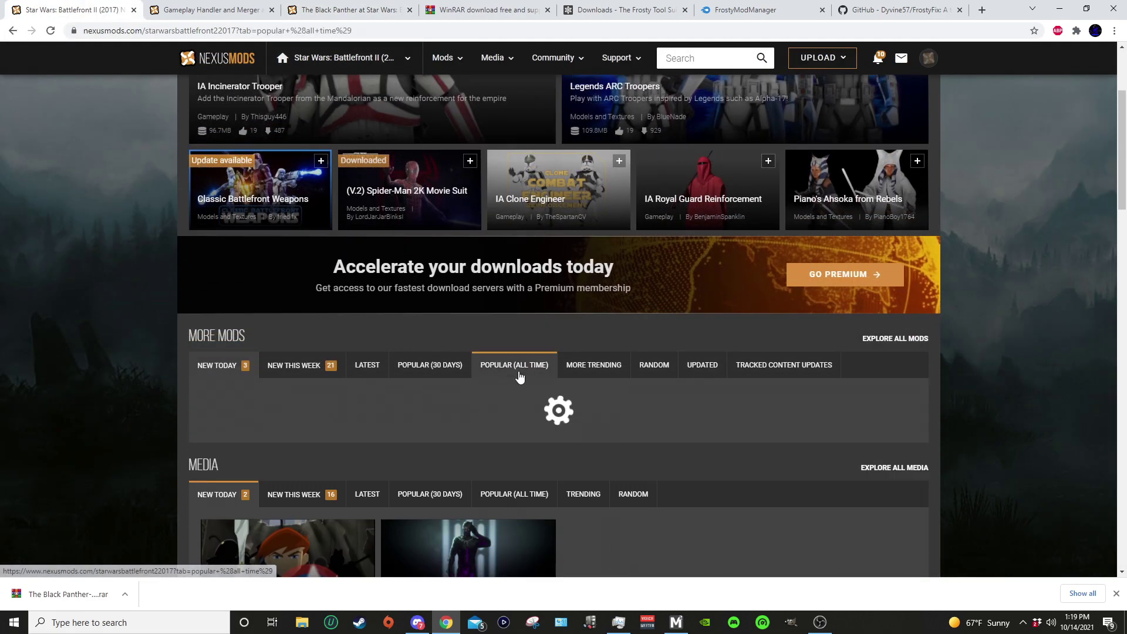
scroll(519, 376, "down", 1)
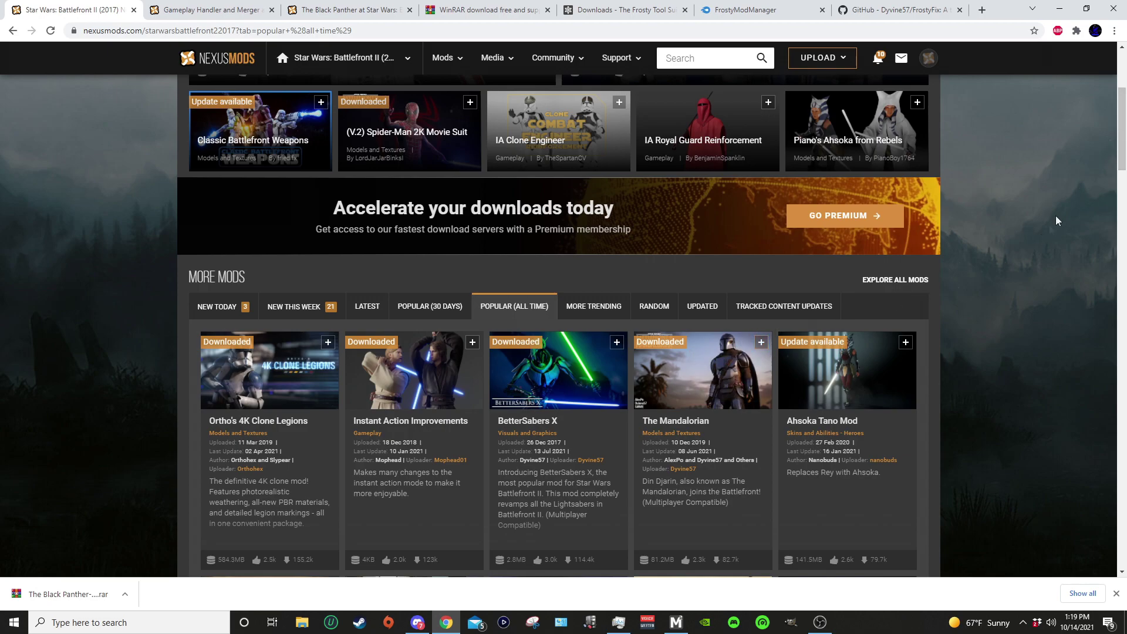
scroll(1122, 156, "down", 7)
scroll(1123, 155, "up", 4)
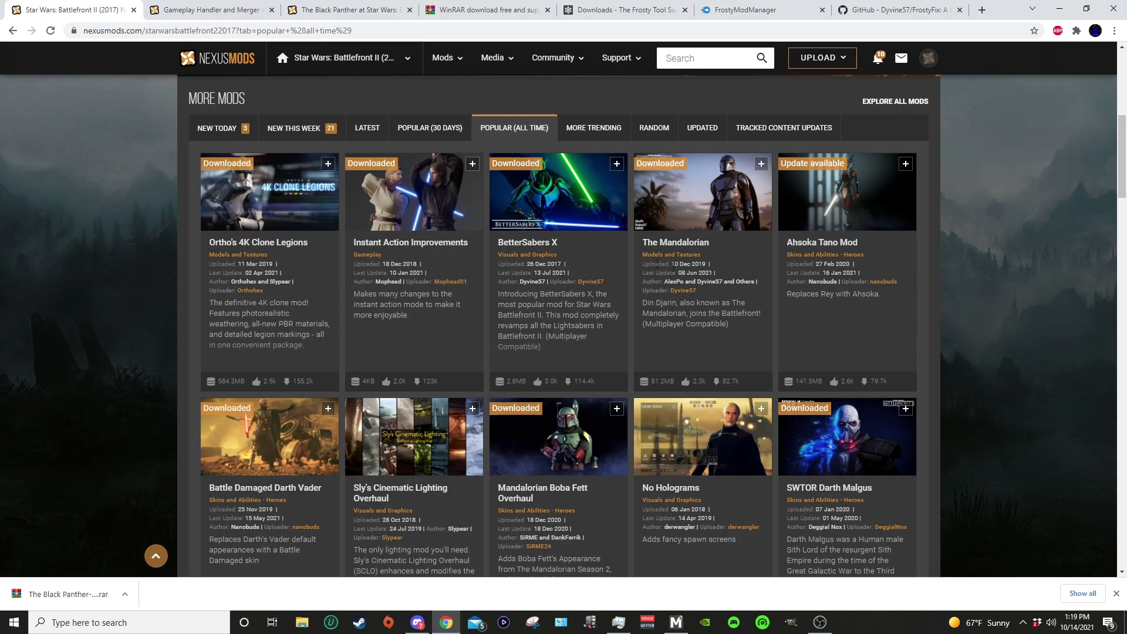
scroll(440, 302, "down", 3)
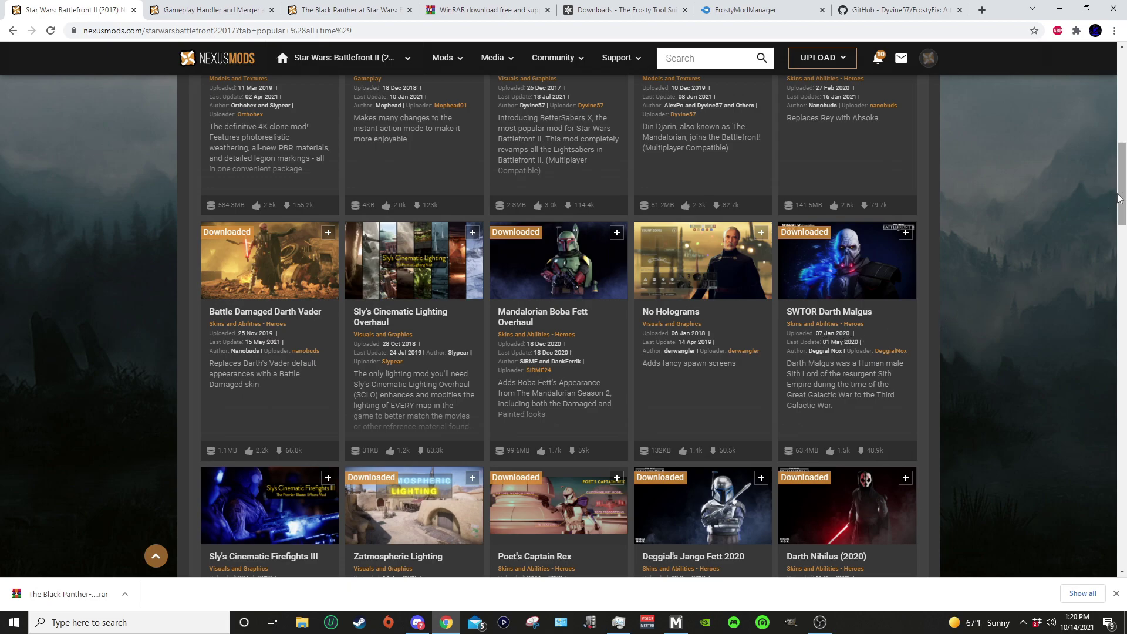
scroll(935, 265, "up", 8)
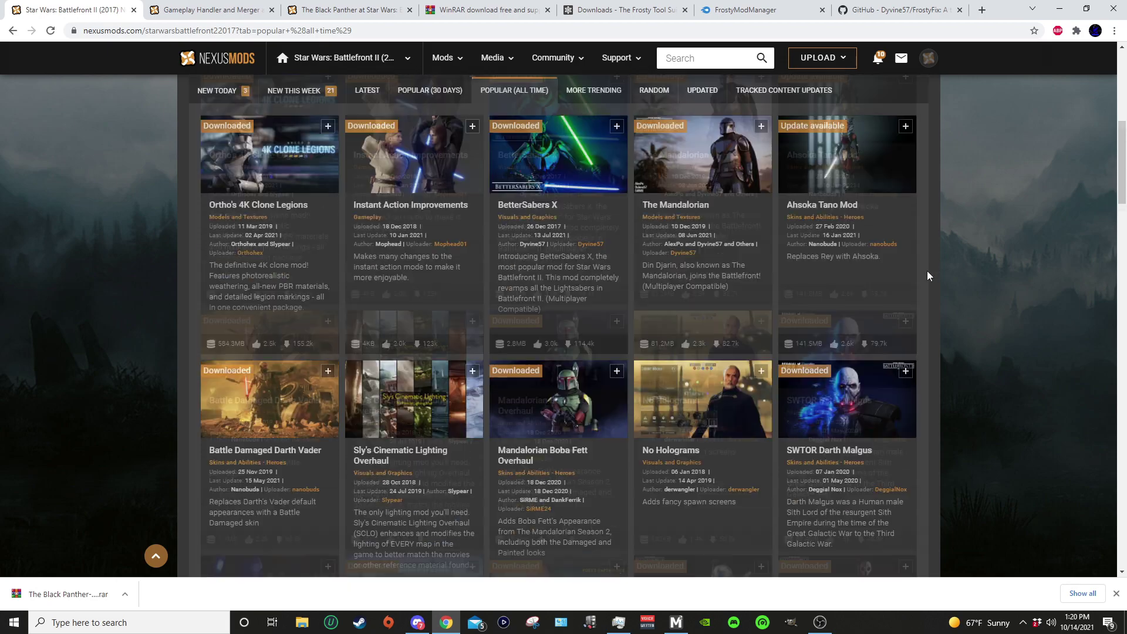
scroll(834, 302, "down", 4)
scroll(834, 302, "down", 4)
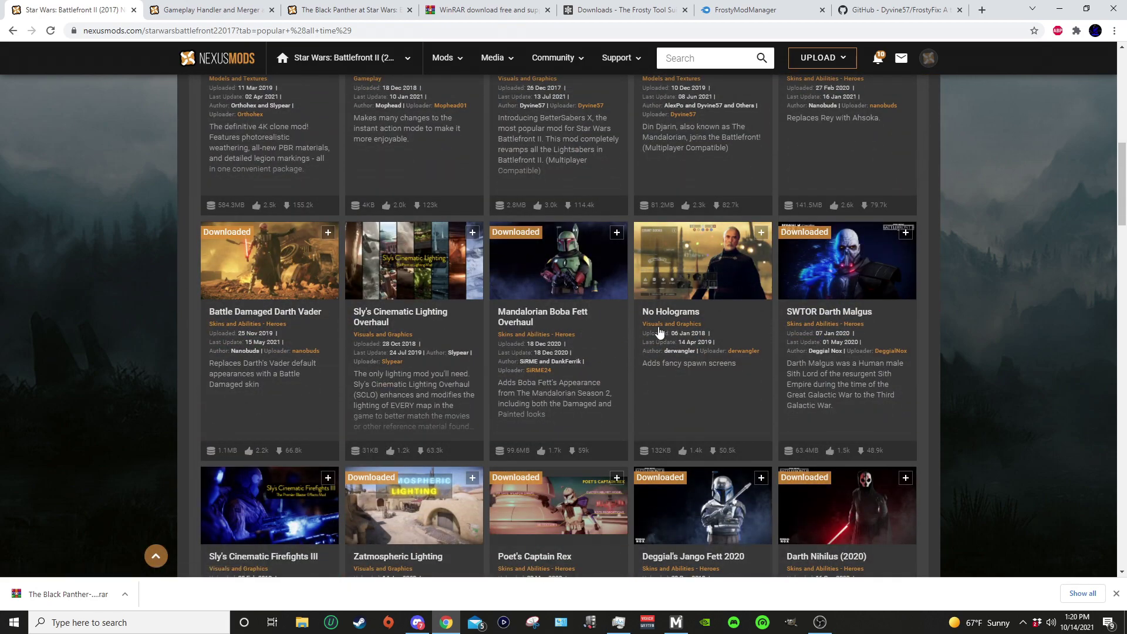
Switch to Frosty Mod Manager 1.0.6.0 Alpha 2, look through the Legends profile's applied mods, and filter the available mods for "darth bane".
left_click(683, 572)
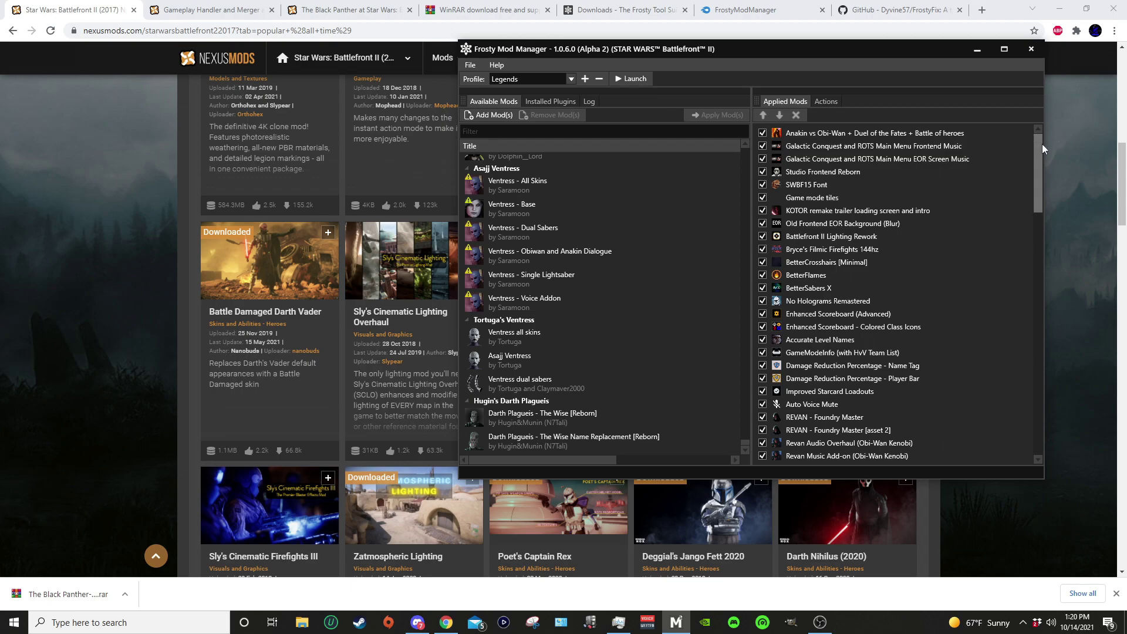
left_click_drag(1041, 143, 1042, 186)
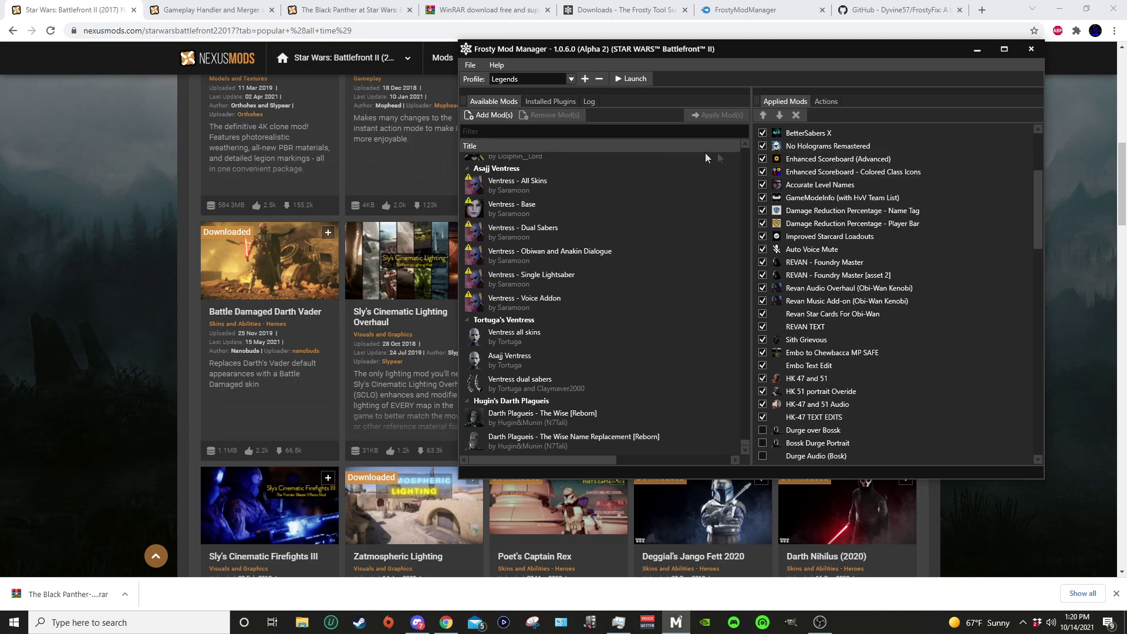
left_click(572, 133)
type("darth bane")
key("Return")
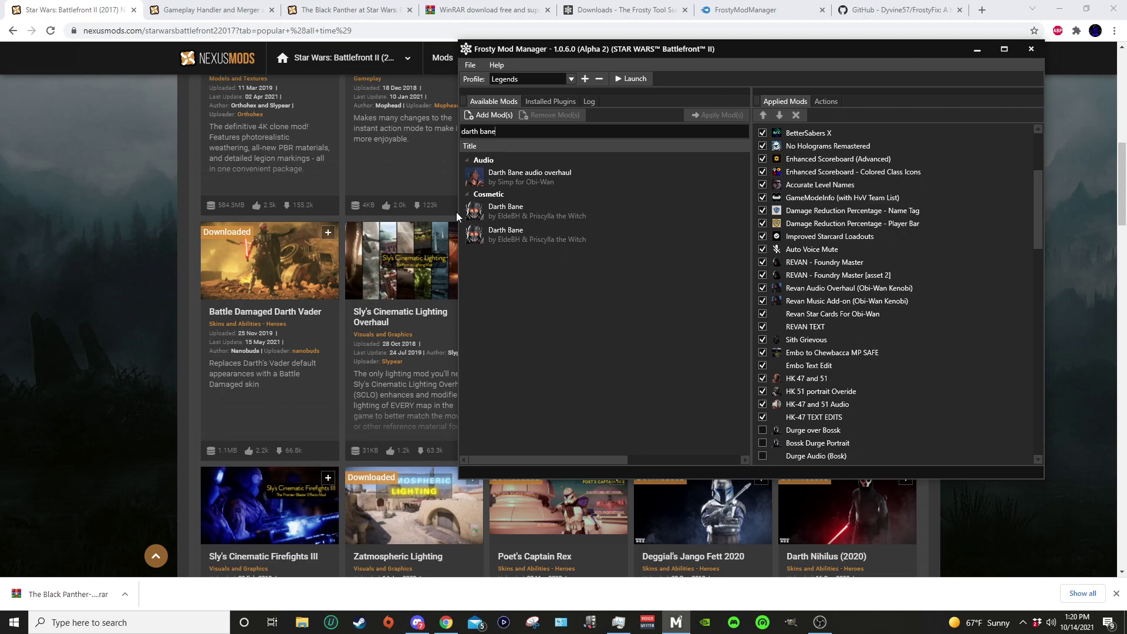
Widen the mod manager window and view the description and affected files of the v1.2 Darth Bane cosmetic mod.
left_click_drag(457, 213, 156, 213)
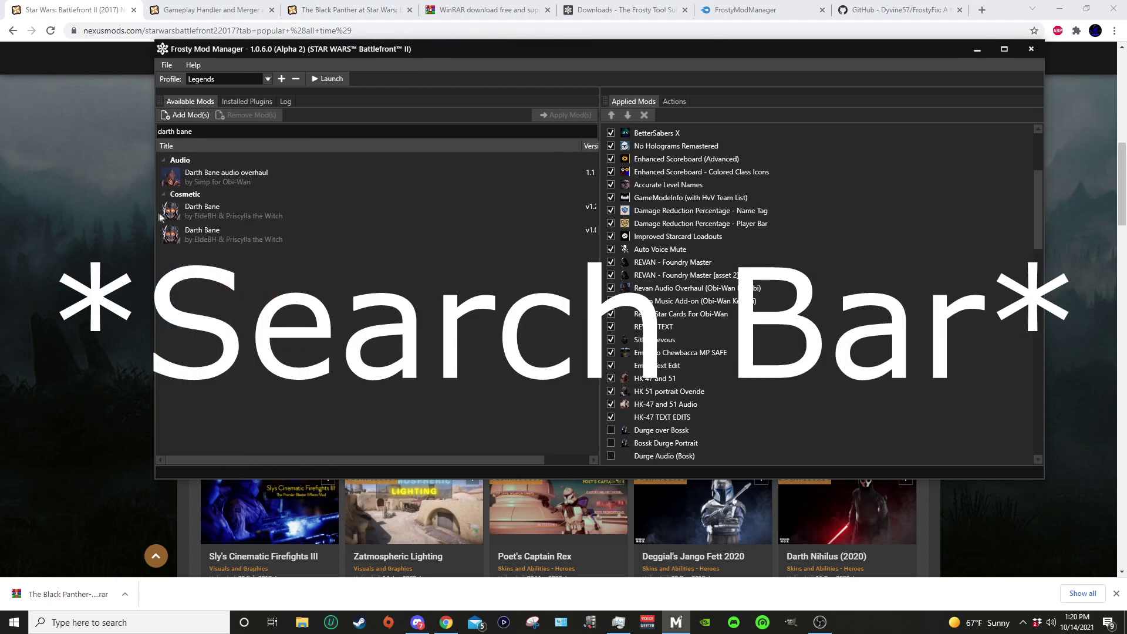
left_click(246, 208)
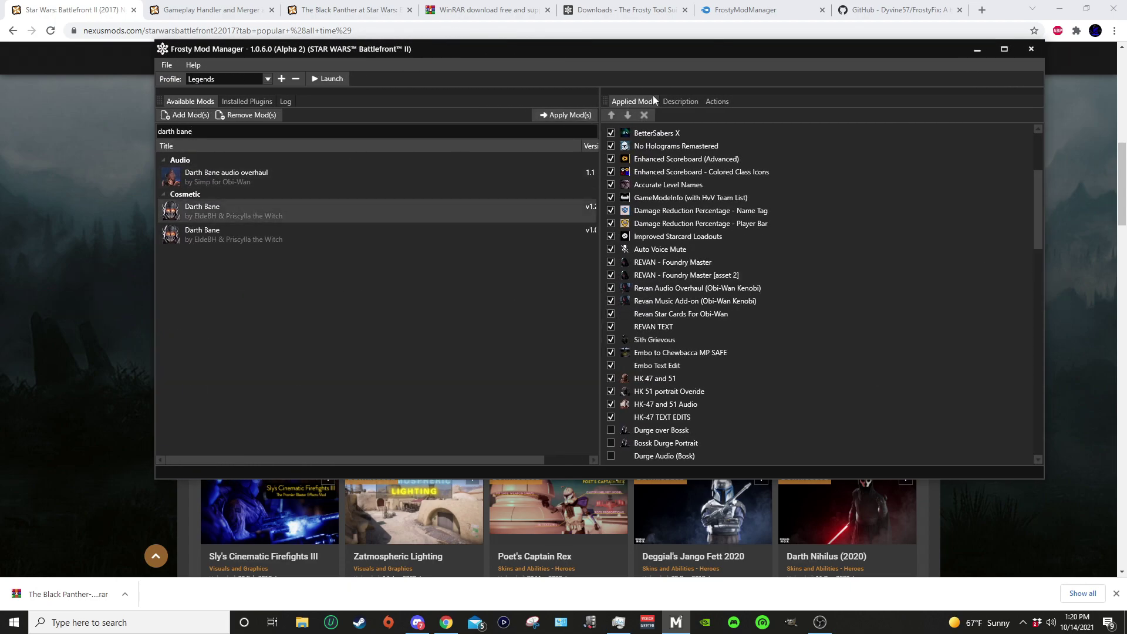
left_click(680, 100)
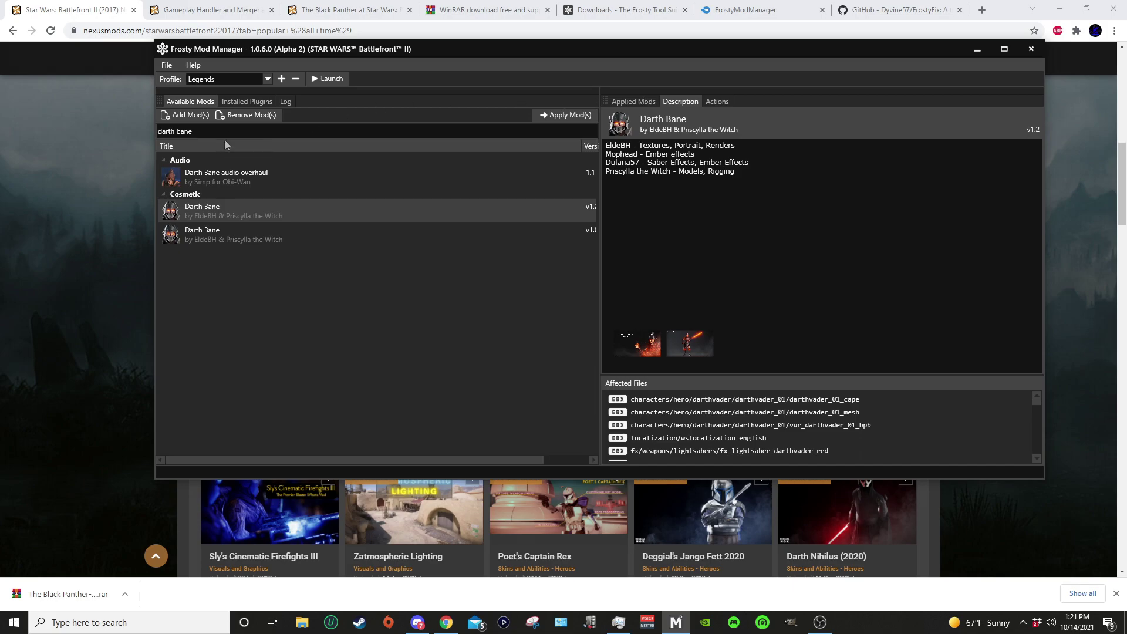
Filter the available mods for "revan" and view the description and affected files of SiRME's Darth Revan.
left_click_drag(194, 131, 149, 141)
type("revan")
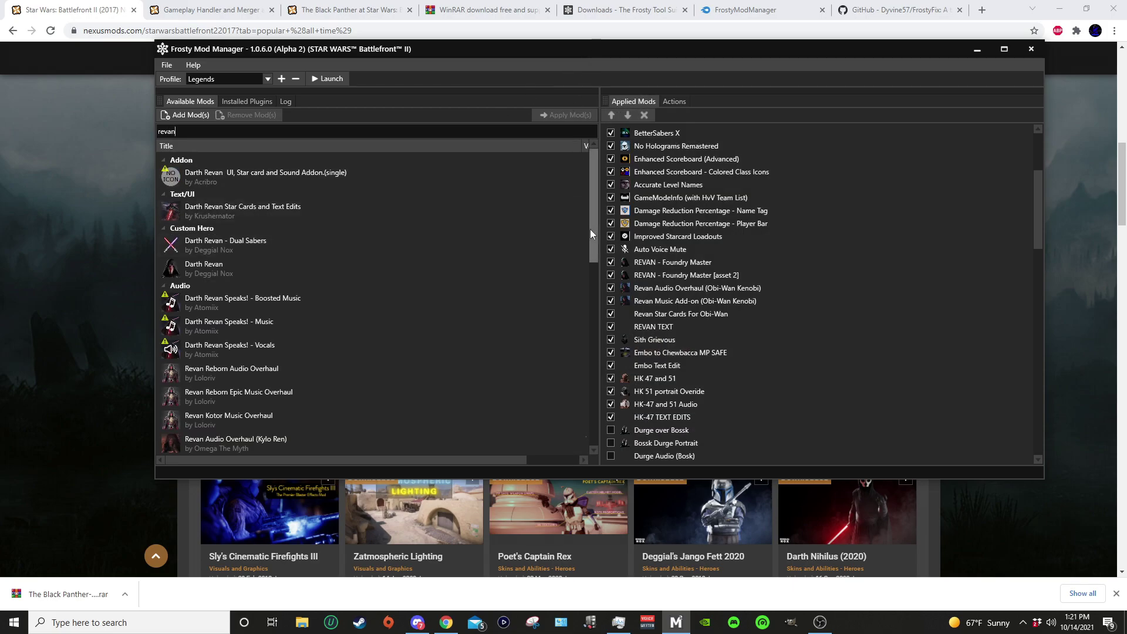
left_click_drag(590, 229, 584, 403)
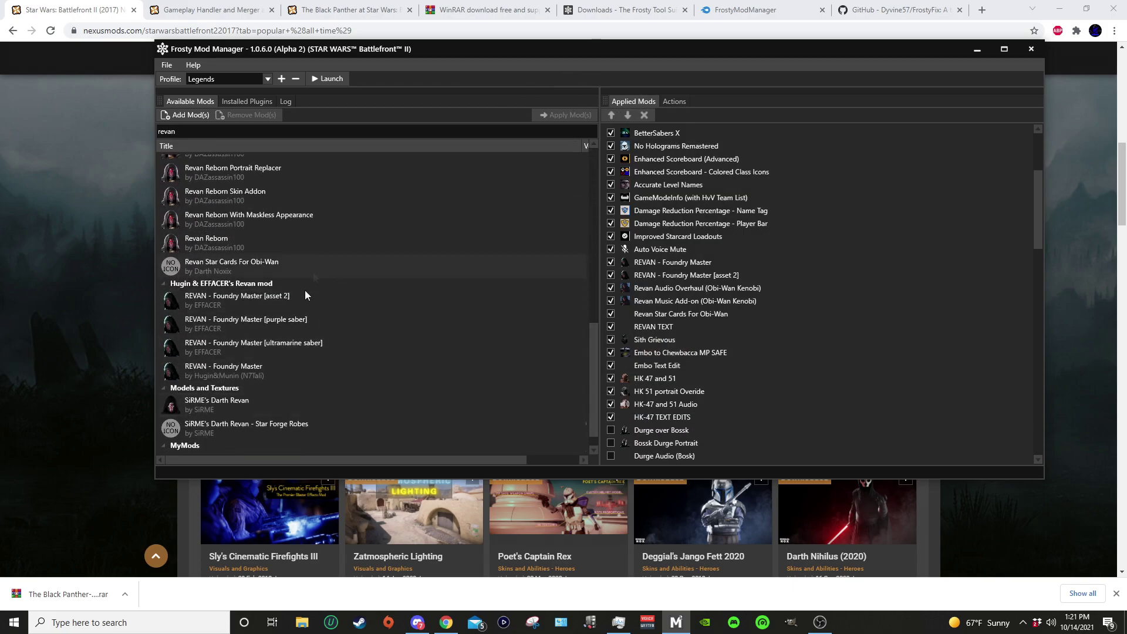
left_click(236, 400)
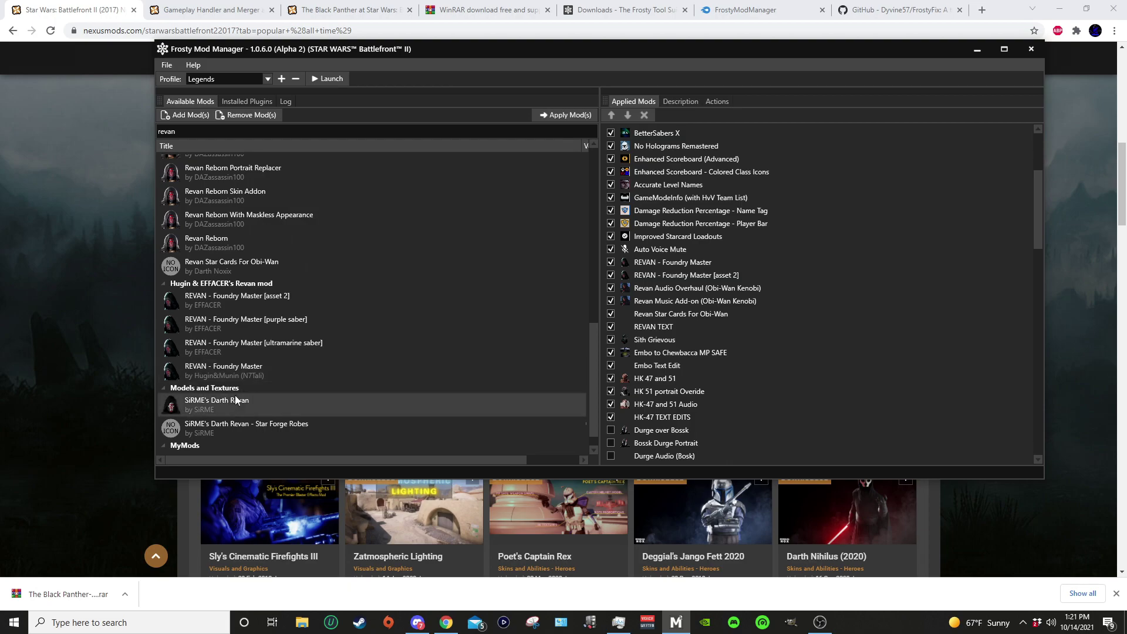
left_click(680, 101)
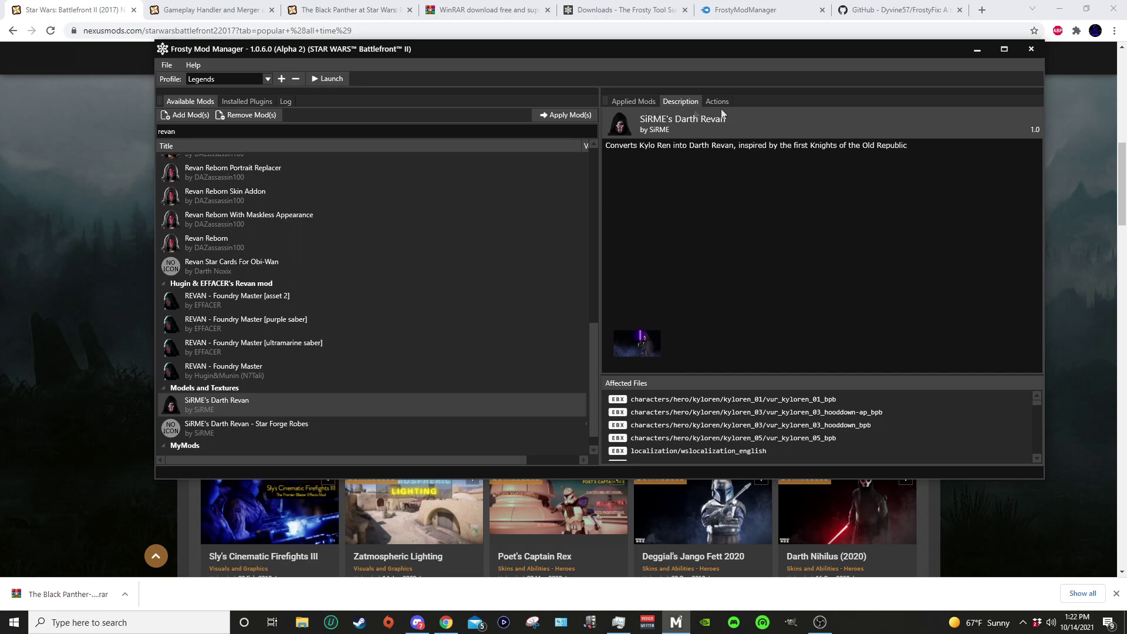
Minimize Frosty Mod Manager, switch to the FrostyFix GitHub page in the browser, and examine its supported games, platforms and usage instructions.
left_click(976, 50)
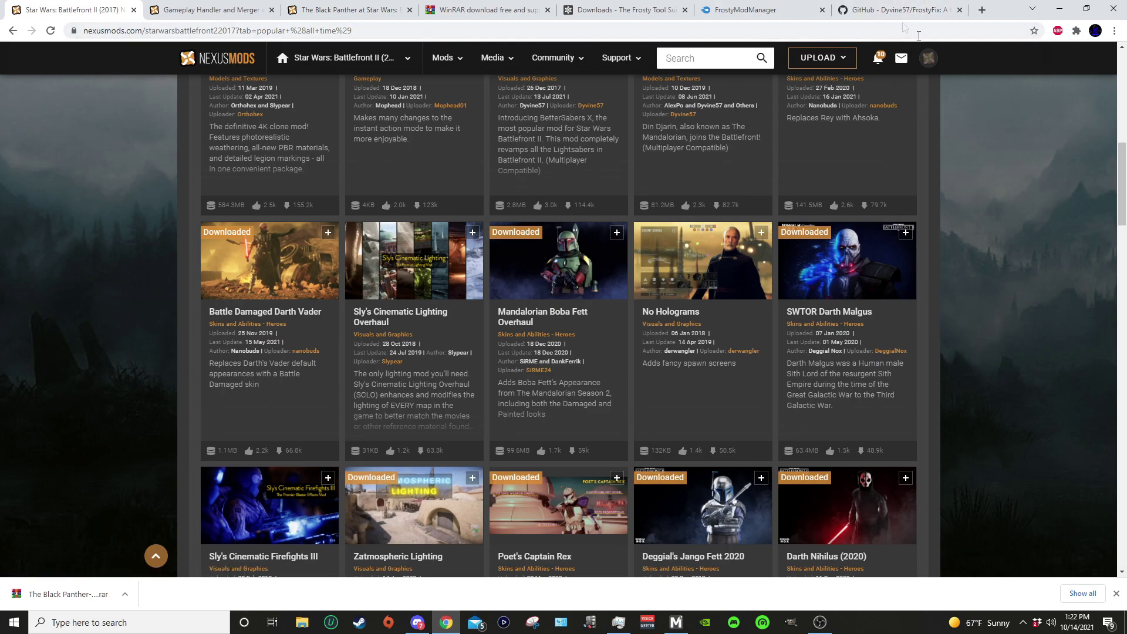
left_click(874, 12)
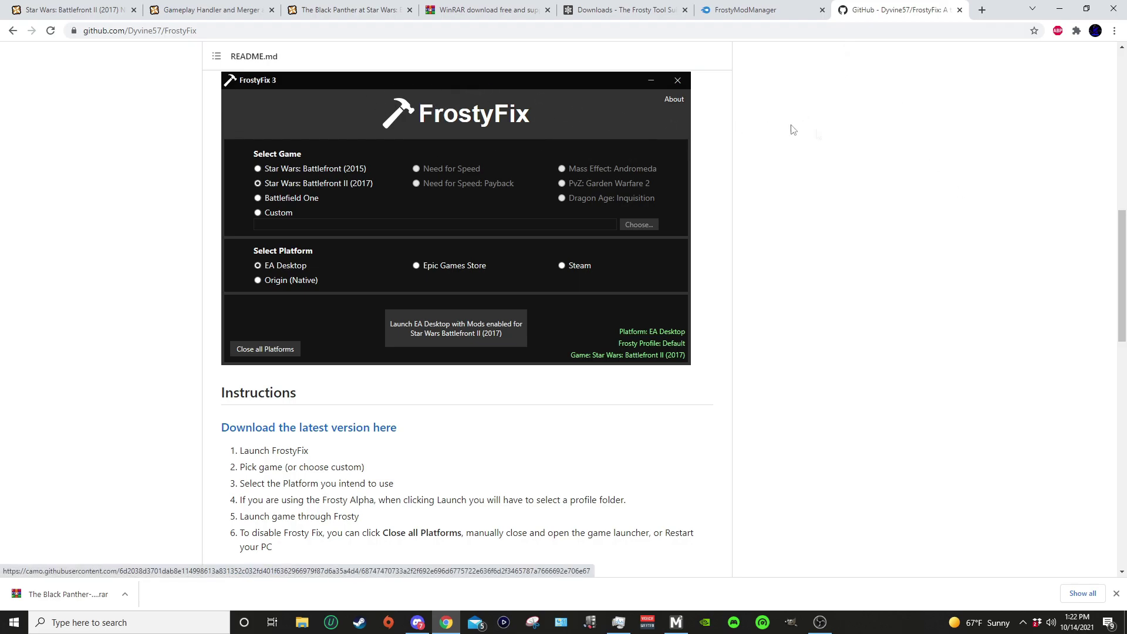
scroll(885, 180, "up", 1)
scroll(885, 180, "down", 2)
scroll(885, 180, "up", 2)
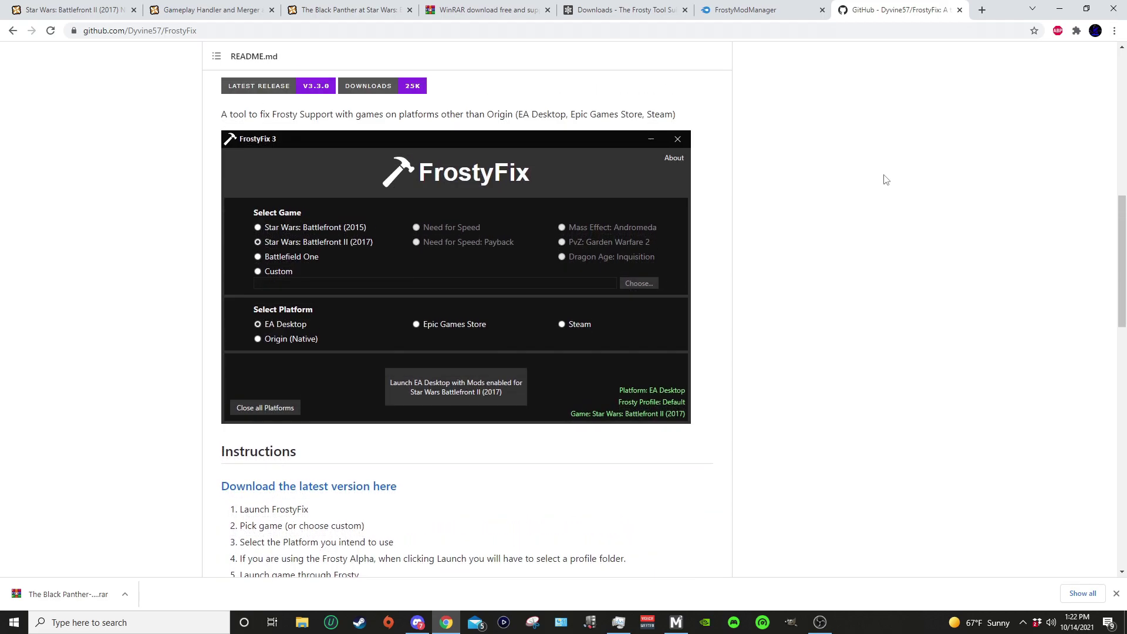
scroll(886, 179, "down", 1)
scroll(885, 179, "up", 1)
scroll(885, 179, "down", 1)
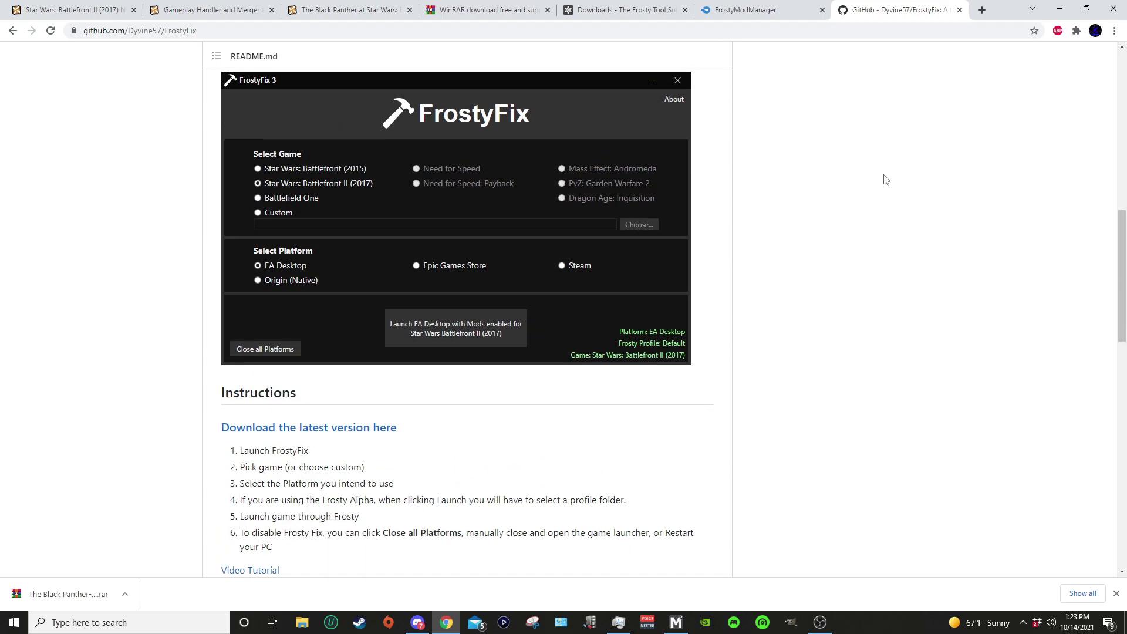
scroll(884, 180, "up", 1)
scroll(885, 180, "down", 1)
scroll(885, 180, "up", 1)
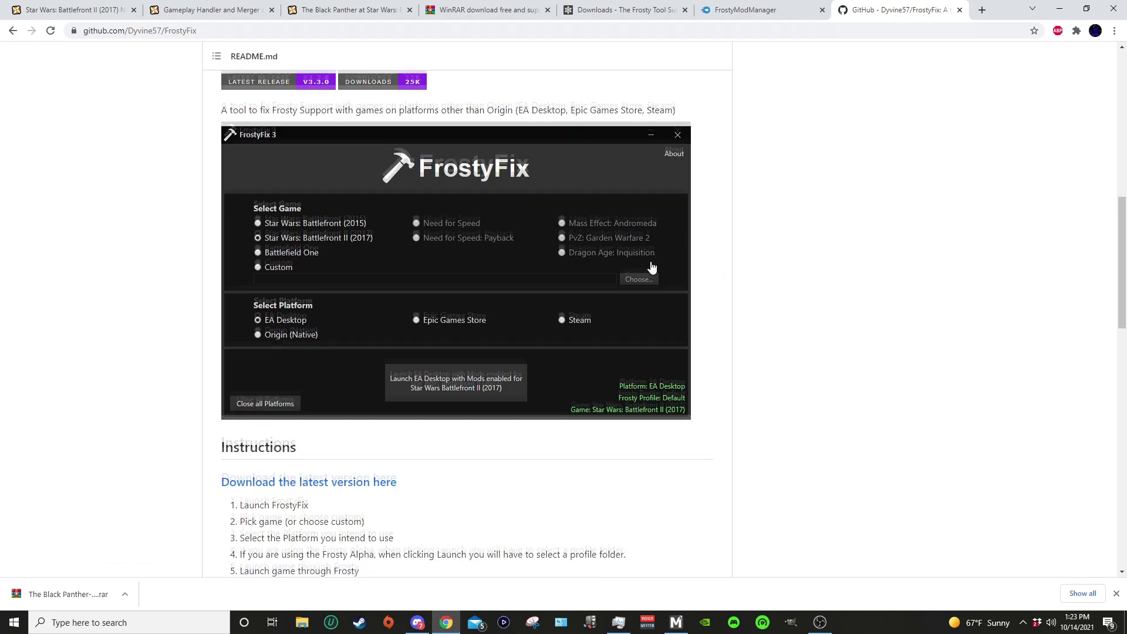
scroll(478, 404, "down", 1)
scroll(404, 478, "down", 1)
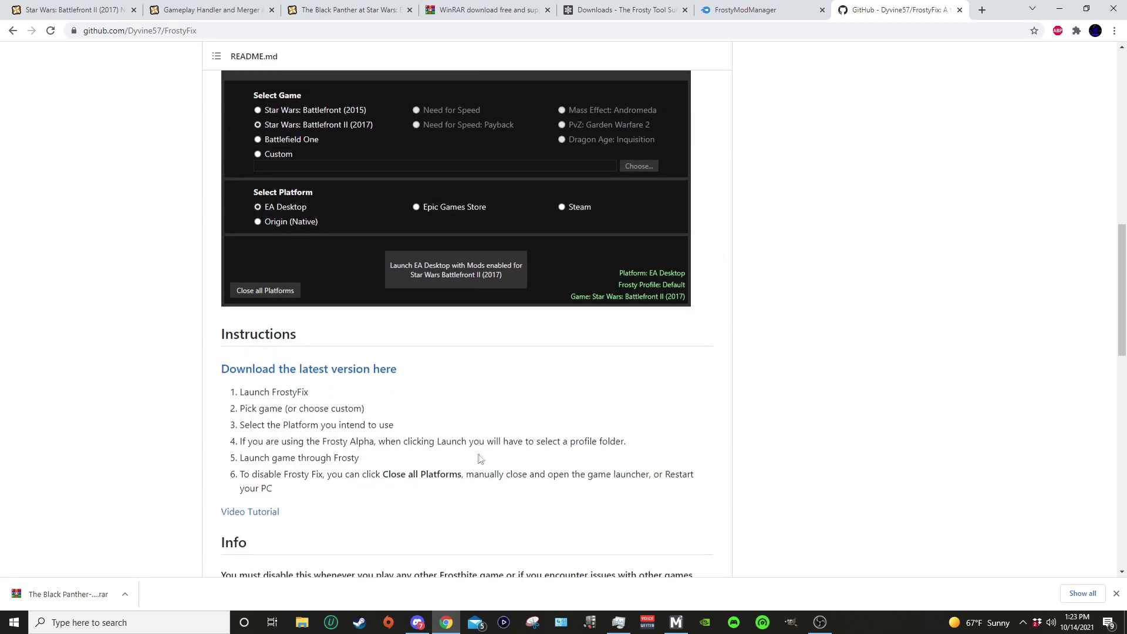
scroll(478, 456, "up", 1)
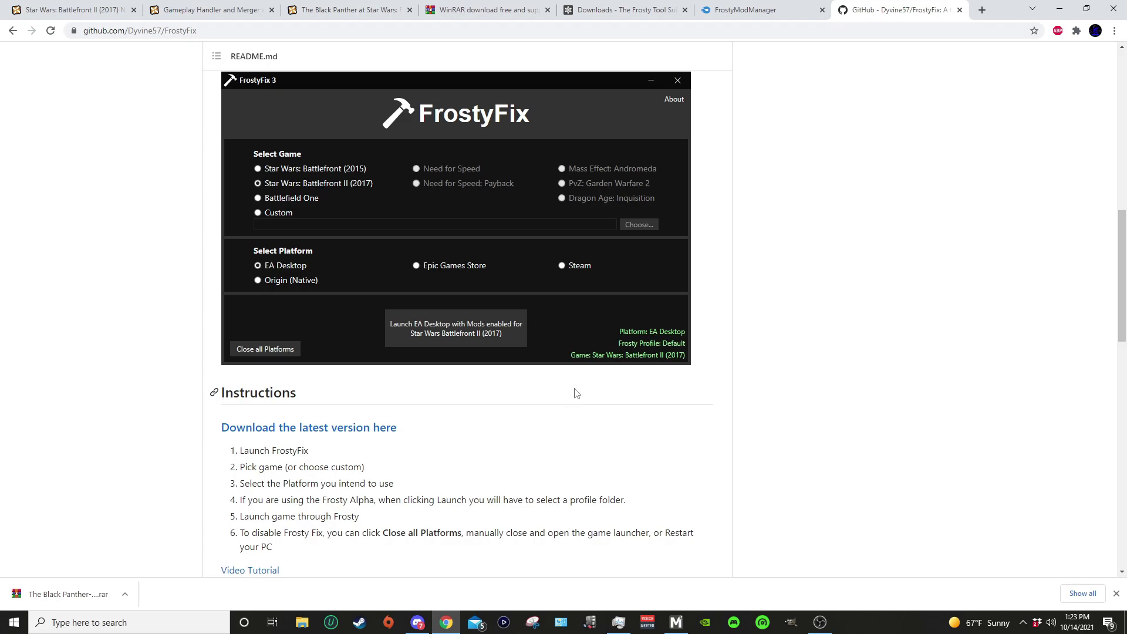